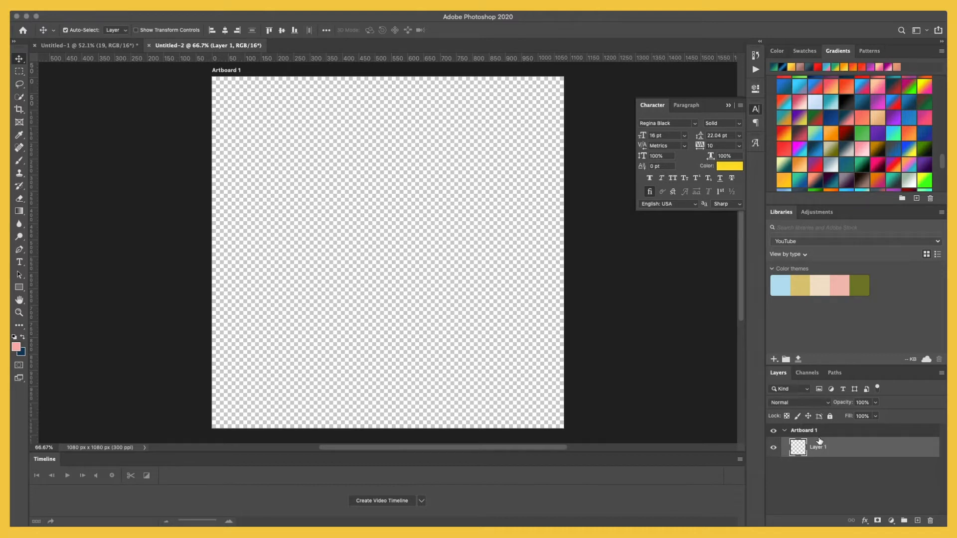
Rename the artboard's empty layer as BG
double_click(816, 447)
text(BG)
key(Return)
key(shift+BackSpace)
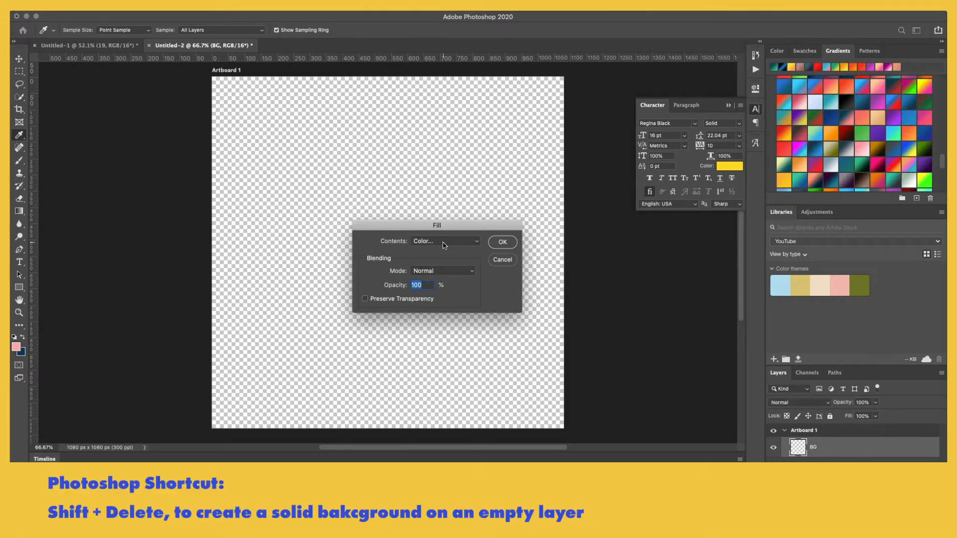
click(502, 259)
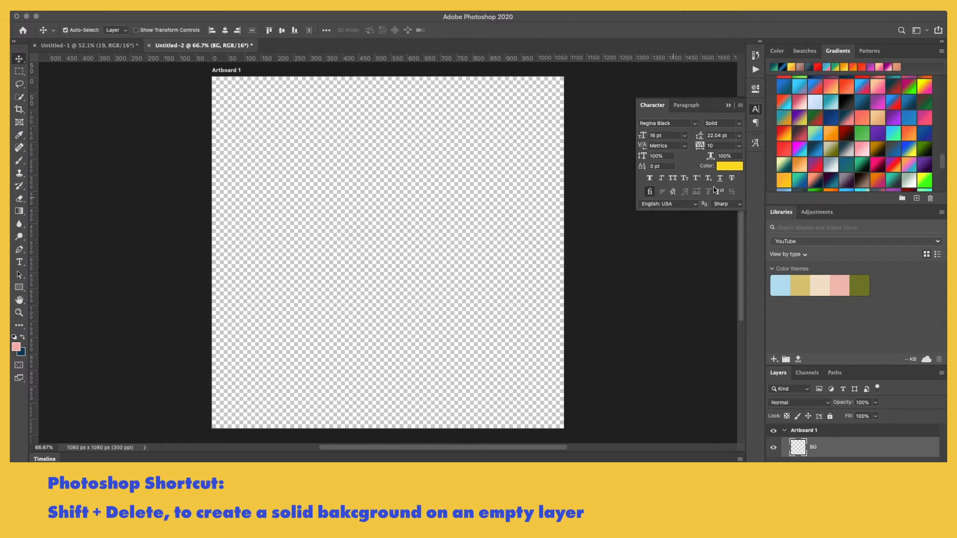
Try the navy-to-teal and the black-and-blue gradient presets as the BG layer's fill
scroll(901, 157, down, 2)
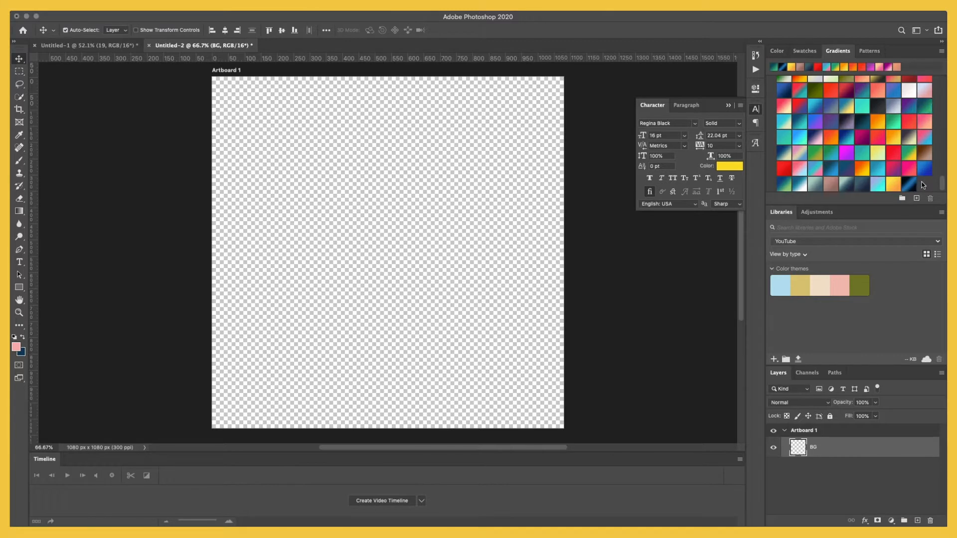
click(863, 184)
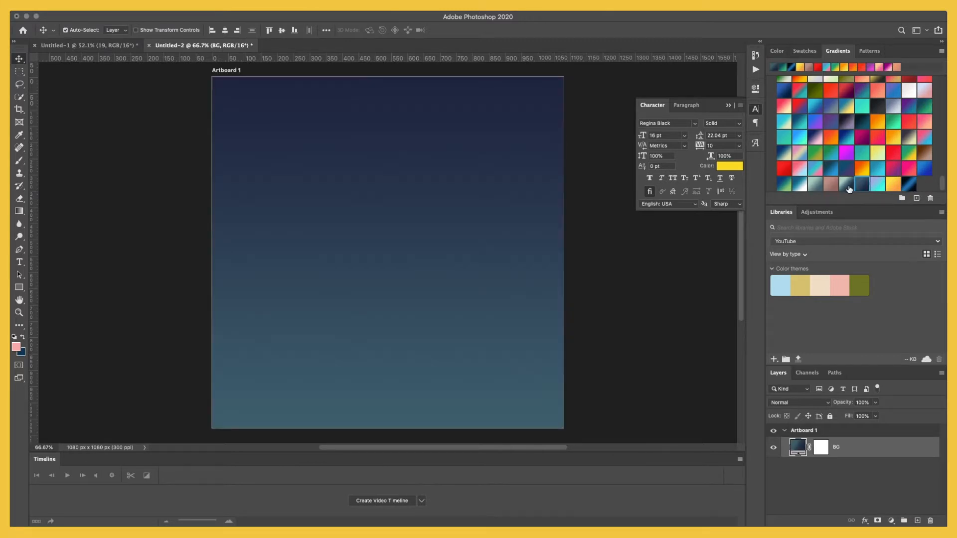
click(909, 184)
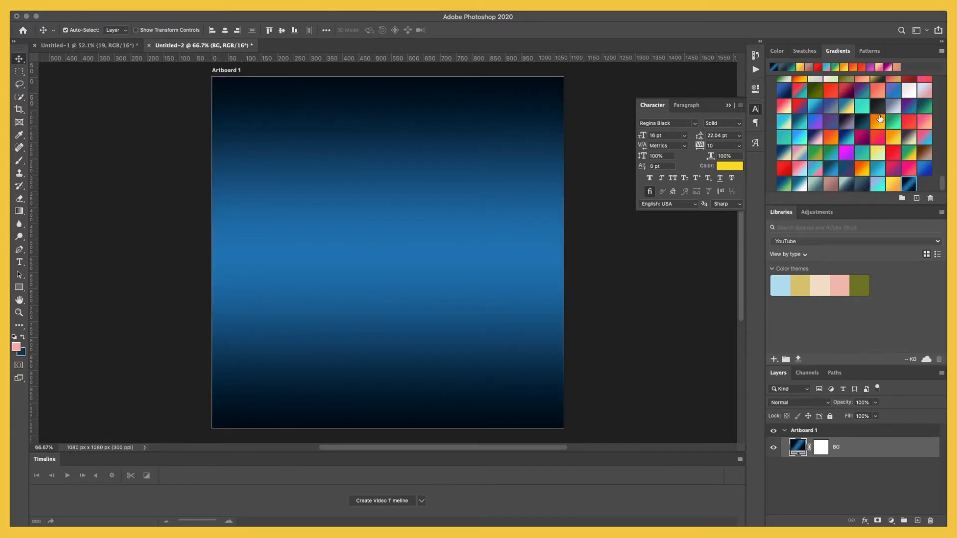
Fill the BG layer with the dark charcoal gradient preset
click(877, 106)
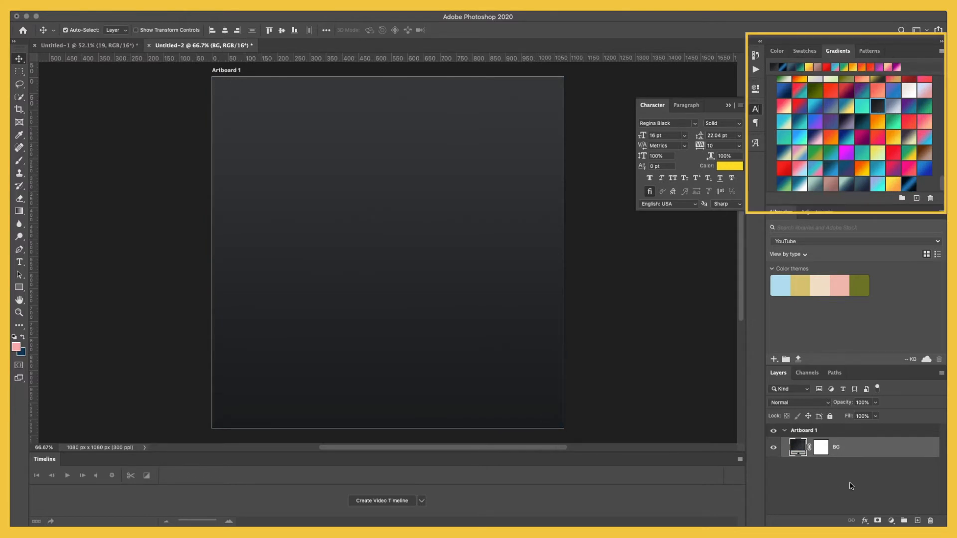
scroll(916, 182, up, 5)
scroll(922, 176, up, 3)
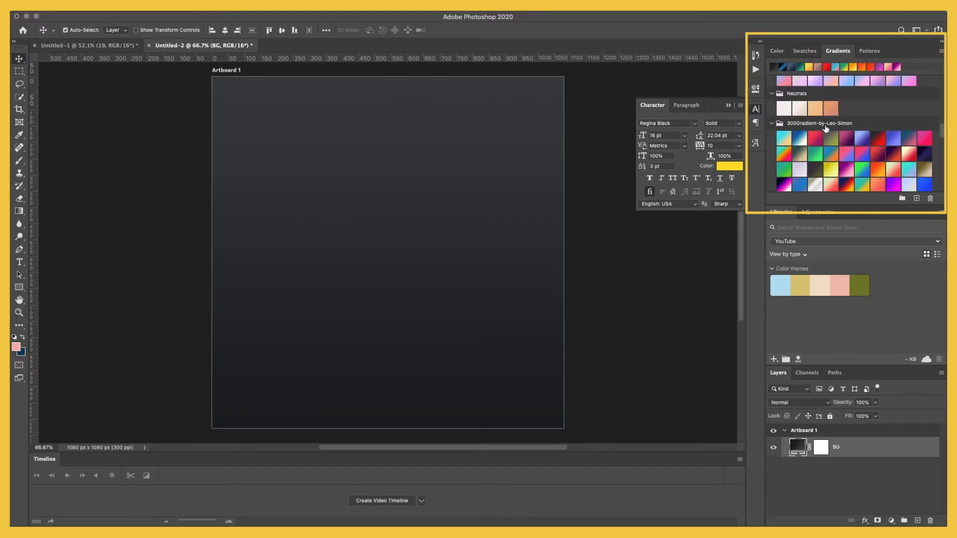
scroll(875, 160, down, 5)
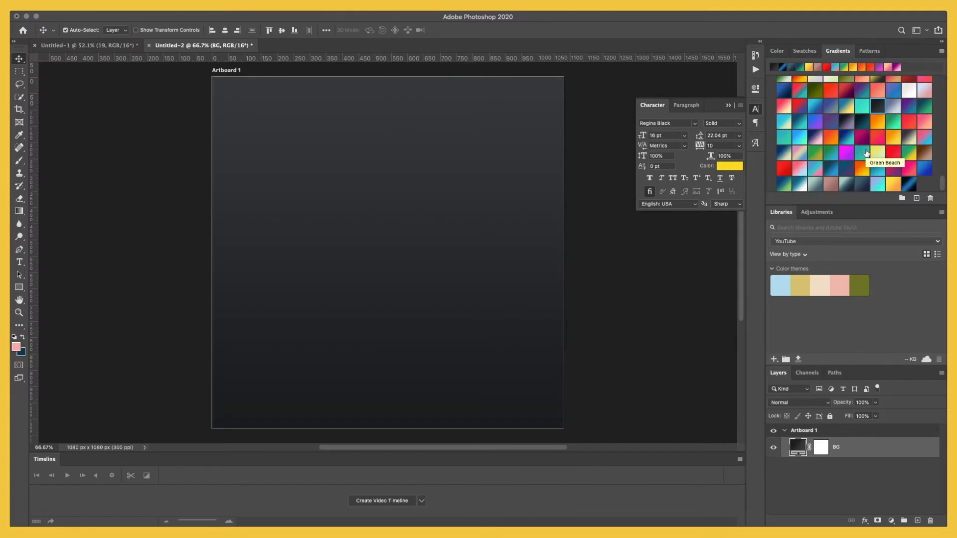
click(859, 466)
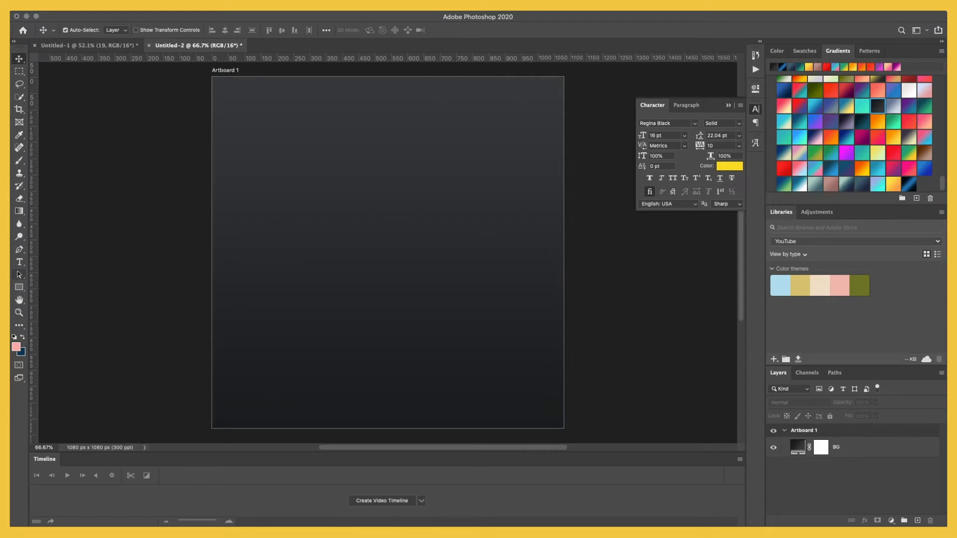
Add a text box in the middle of the artboard reading "The revolution will not be televised.", with a line break before "be"
click(20, 262)
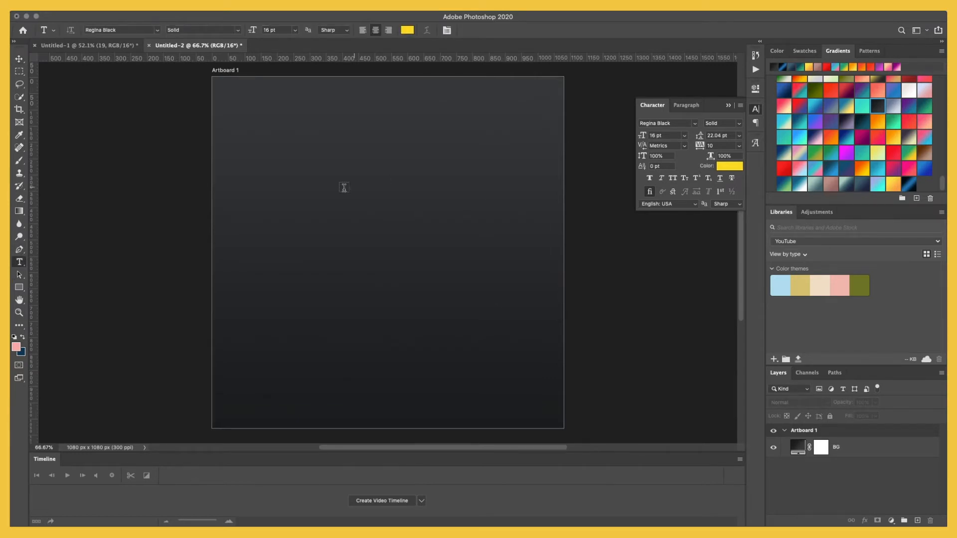
drag(294, 176, 483, 325)
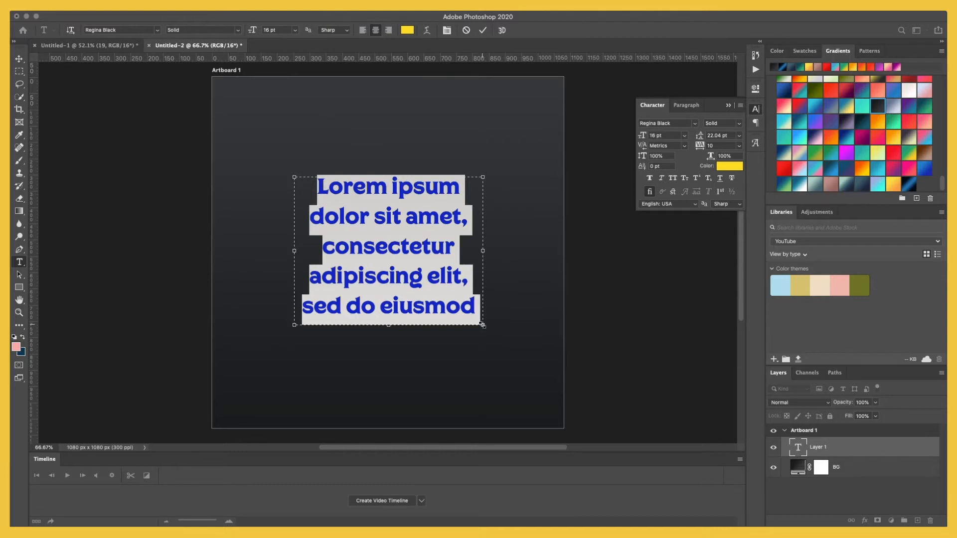
text(The )
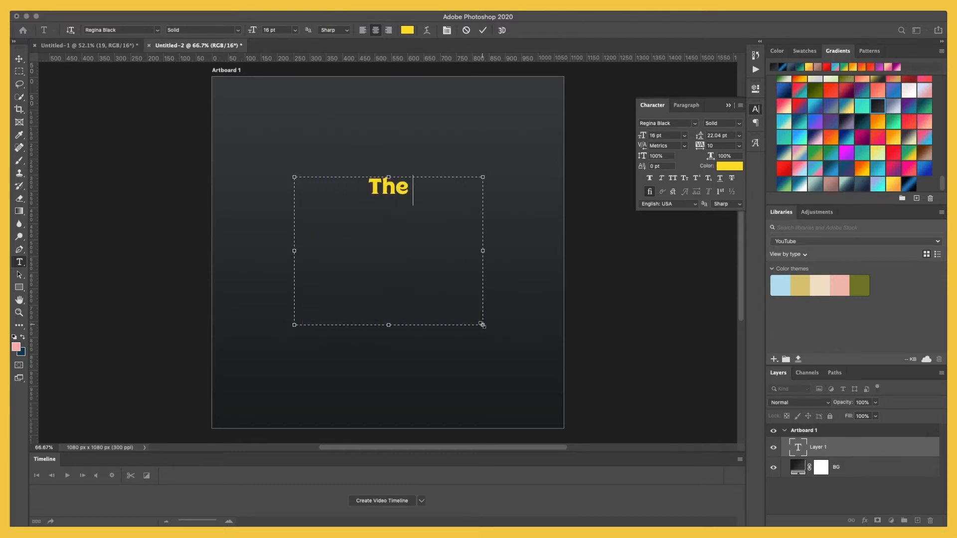
text(revolution will not be)
key(BackSpace)
key(BackSpace)
key(Return)
text(be tel)
key(BackSpace)
text(evised.)
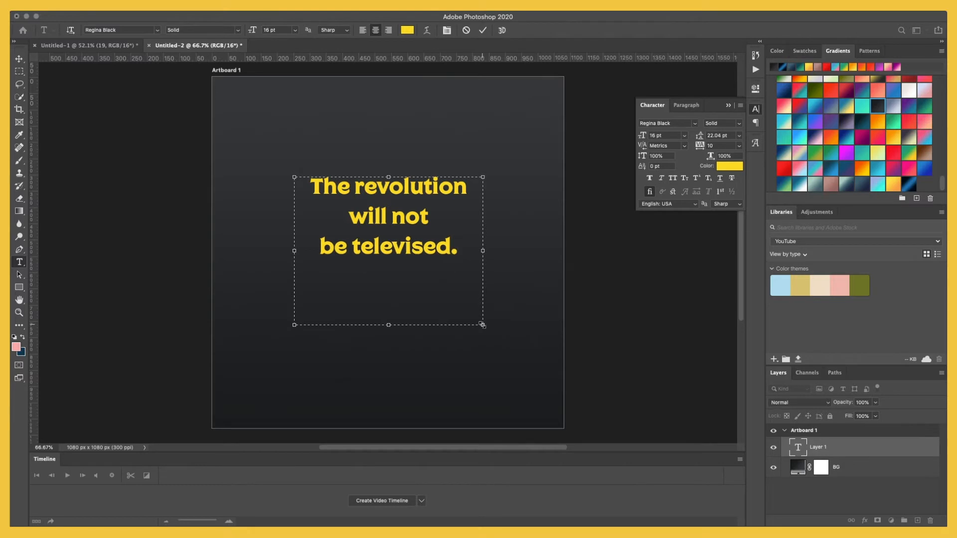
Remove the line break before "be" and shorten the text box to fit its three lines
click(317, 248)
key(BackSpace)
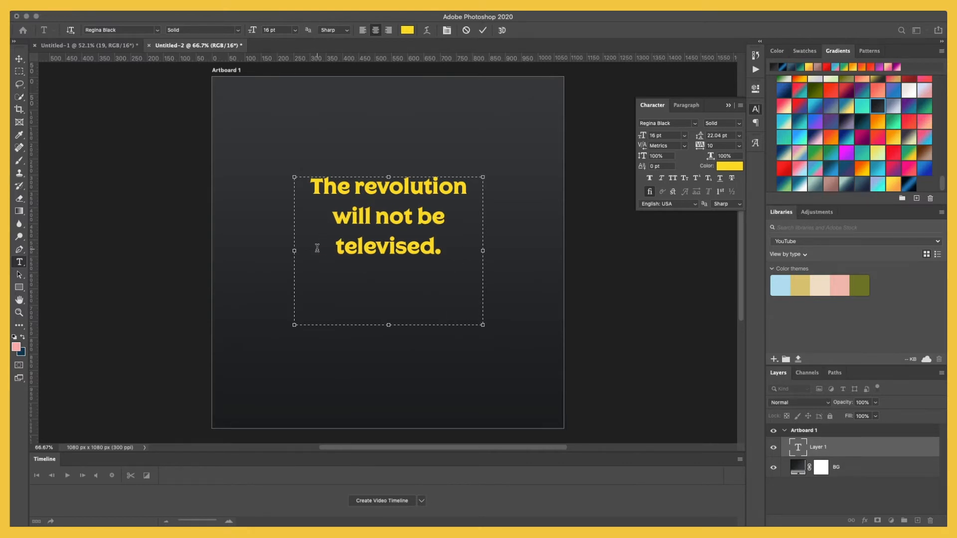
drag(389, 326, 389, 257)
click(482, 30)
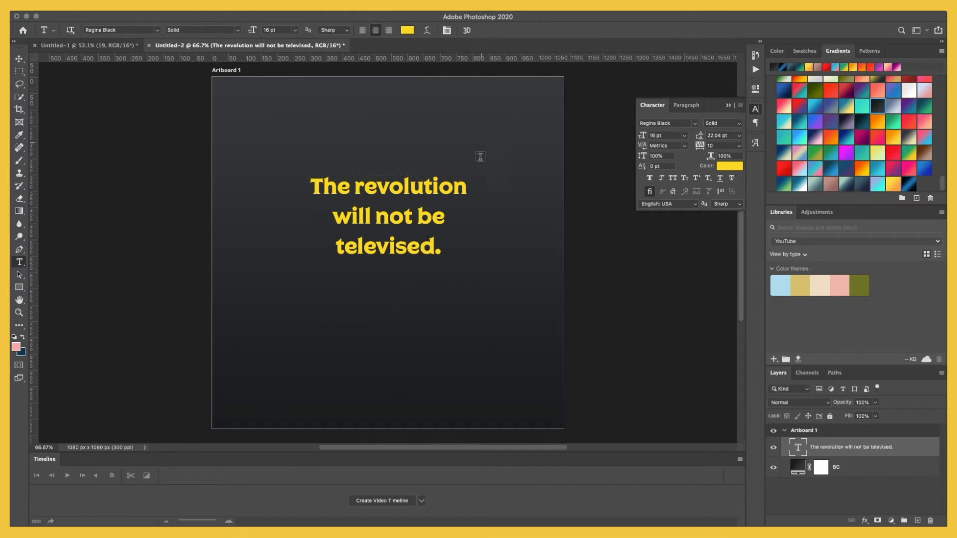
click(19, 59)
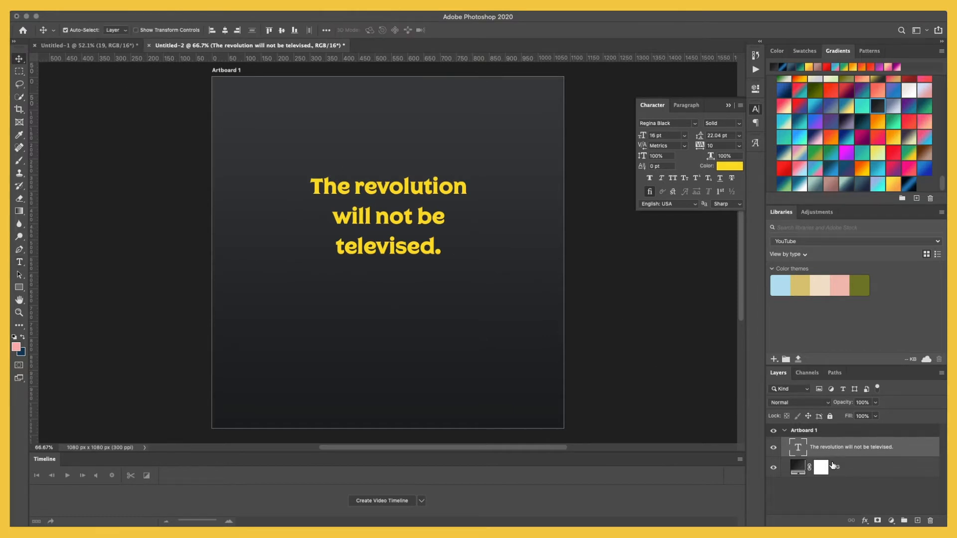
shift+click(863, 470)
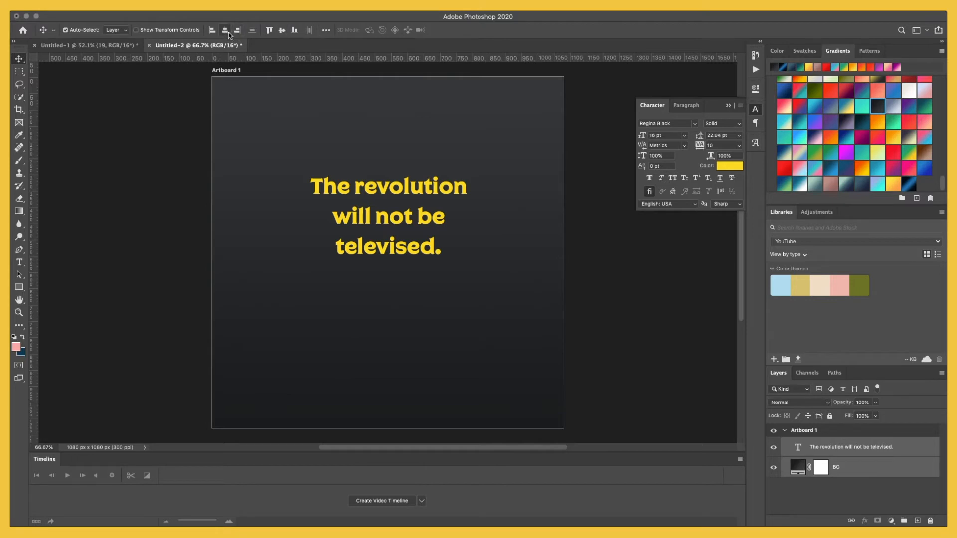
scroll(704, 391, down, 3)
scroll(705, 391, left, 2)
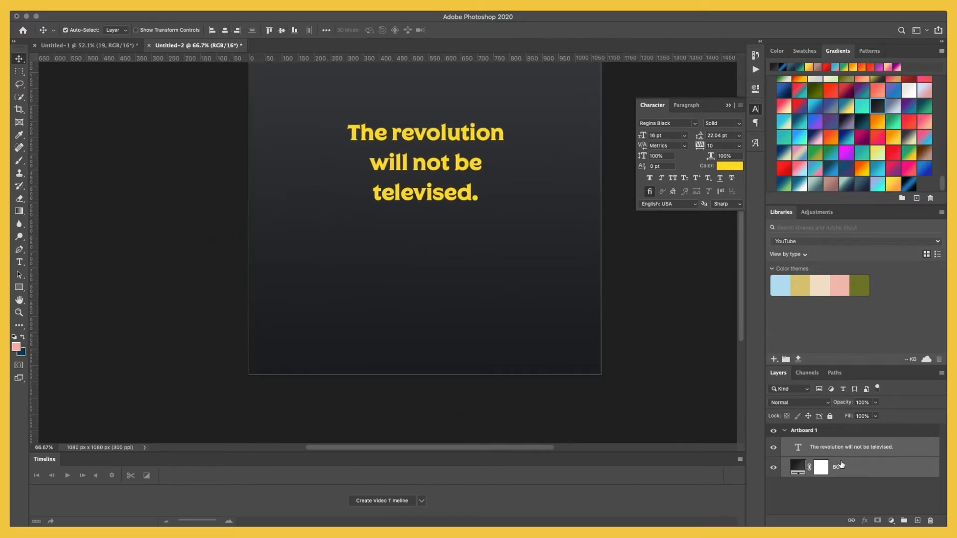
click(855, 475)
scroll(506, 376, right, 4)
scroll(507, 375, up, 3)
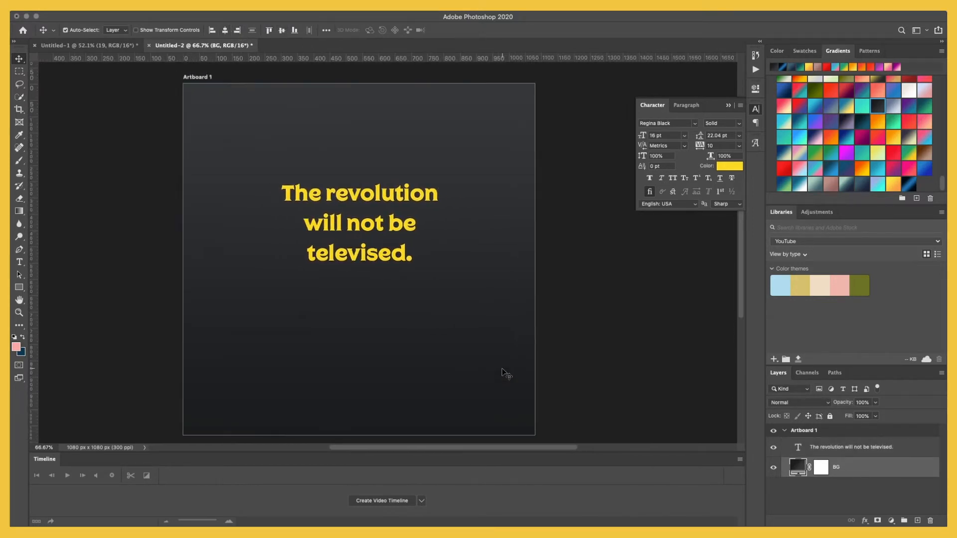
Move the text block down to the vertical middle of the artboard
double_click(359, 223)
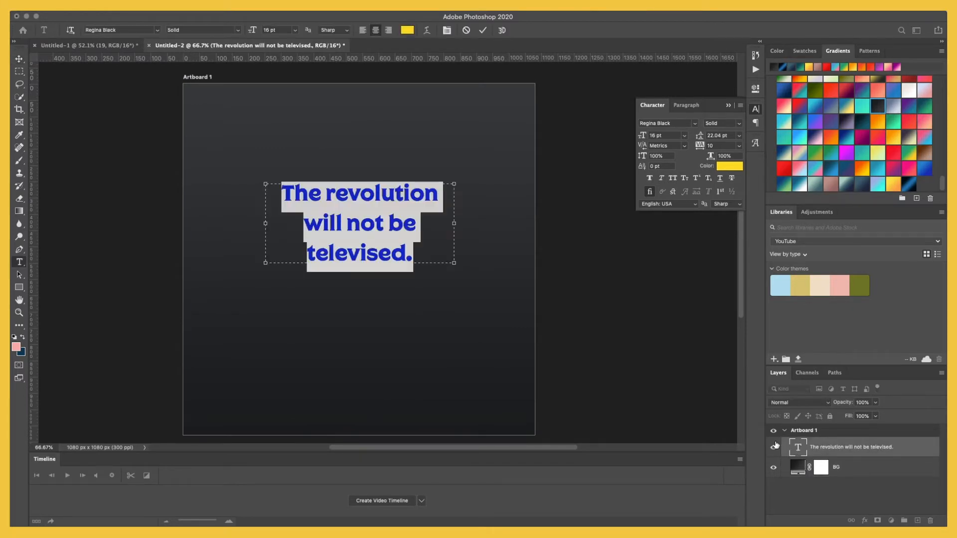
click(482, 30)
key(v)
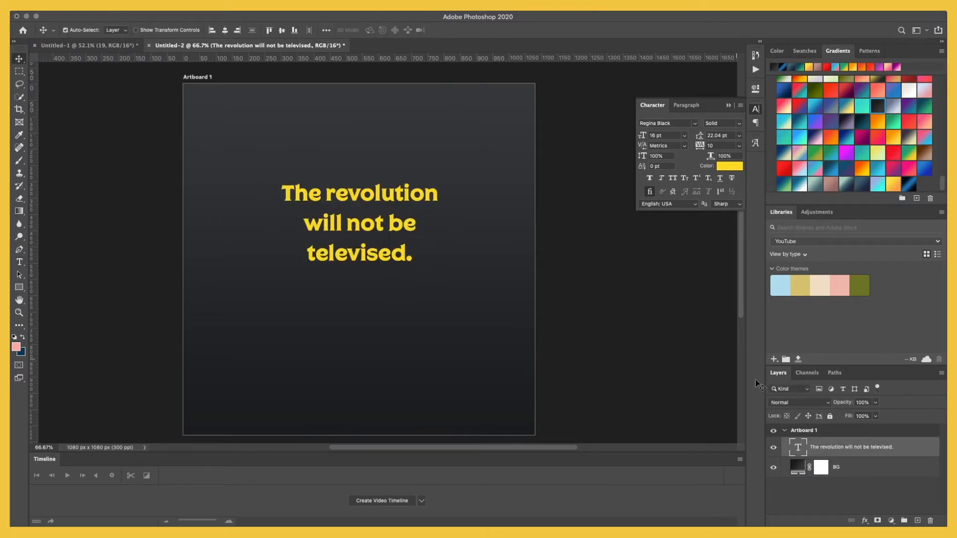
drag(373, 195, 373, 232)
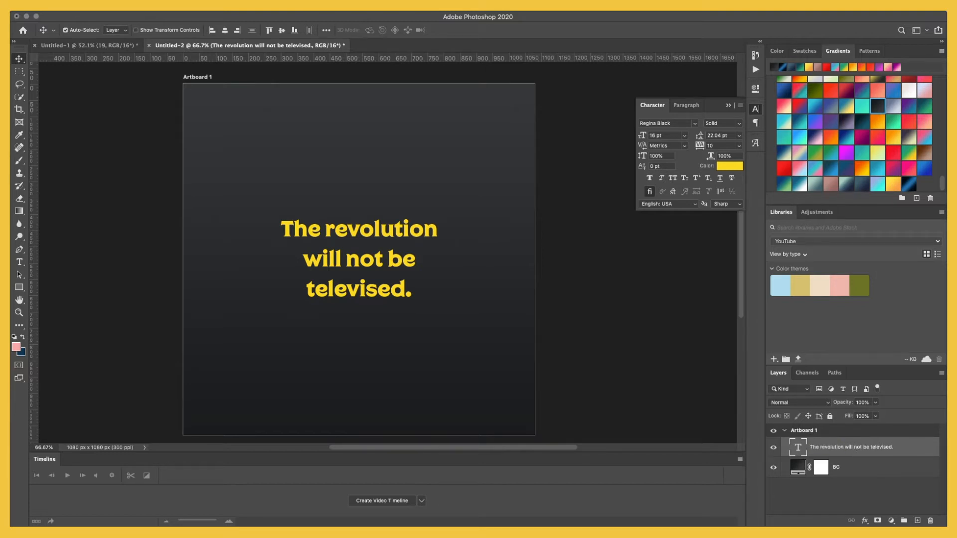
Place GOLD-3.jpg over the whole artboard and move its layer between the text and BG layers
key(Escape)
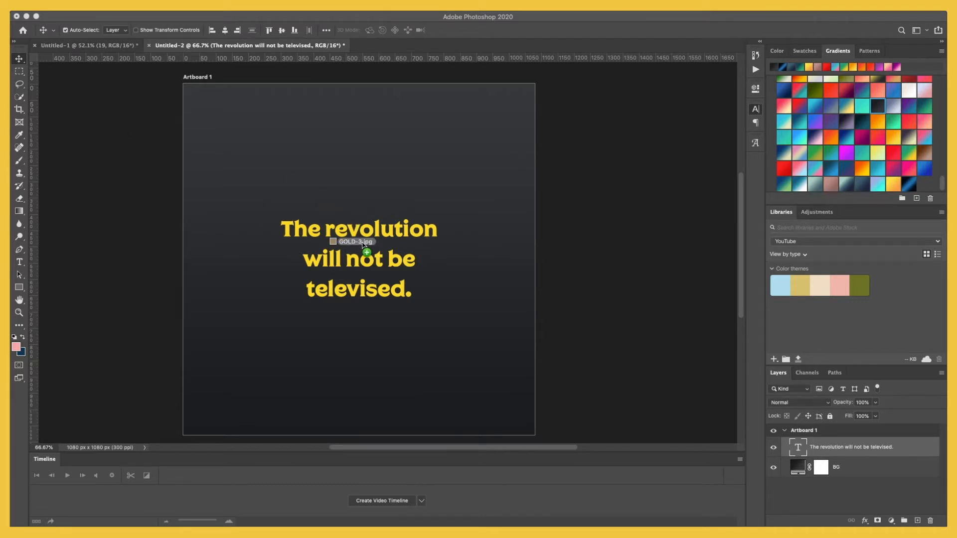
key(super+t)
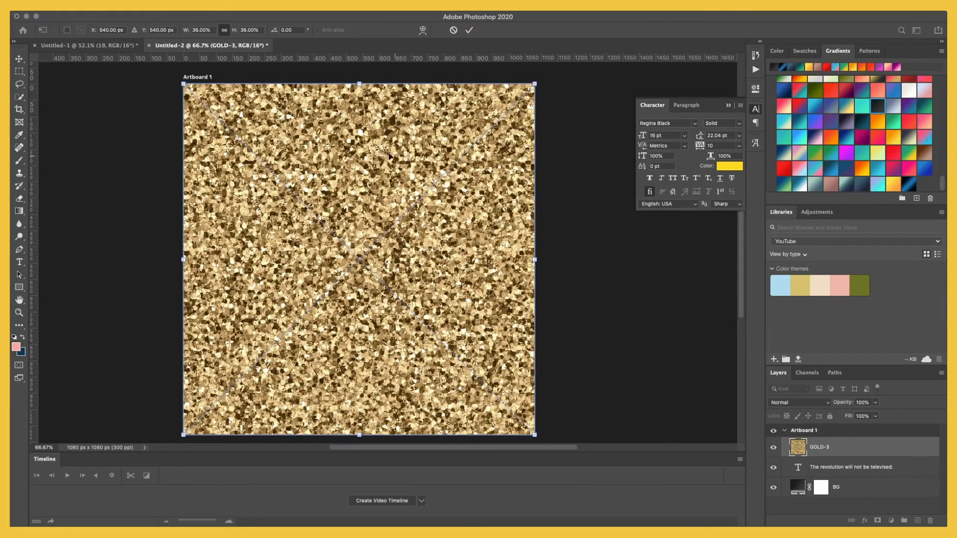
click(469, 30)
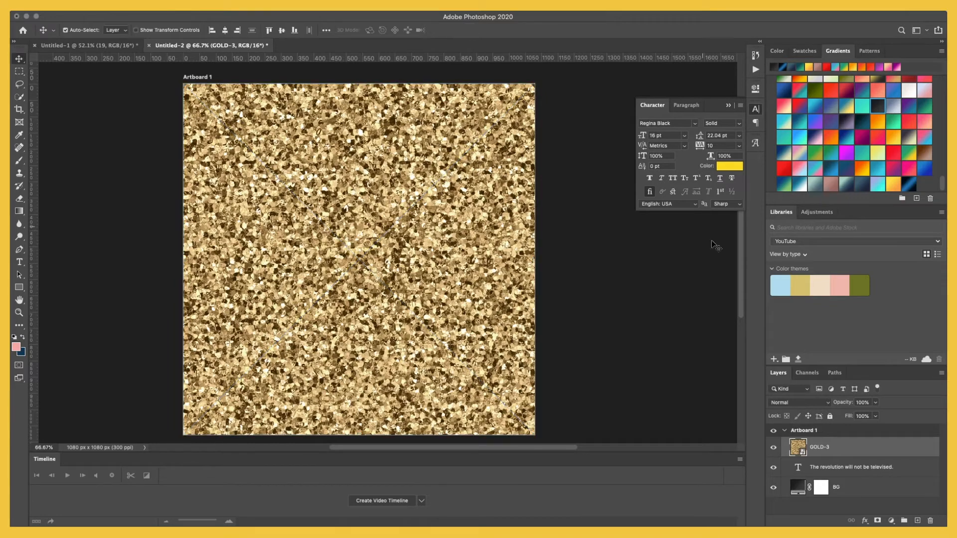
drag(862, 452, 861, 478)
Blend the GOLD-3 layer in Overlay mode at 10% opacity
click(819, 402)
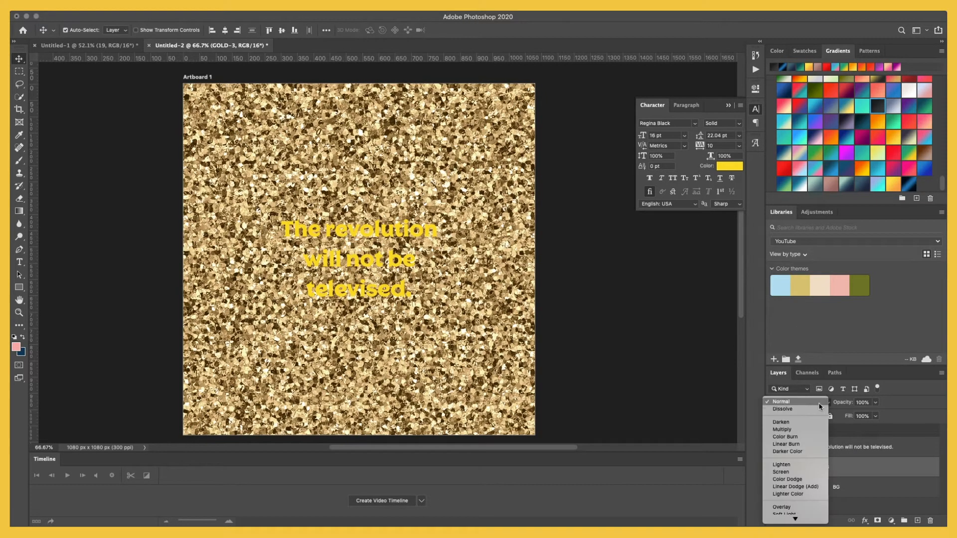
click(787, 507)
drag(875, 403, 836, 417)
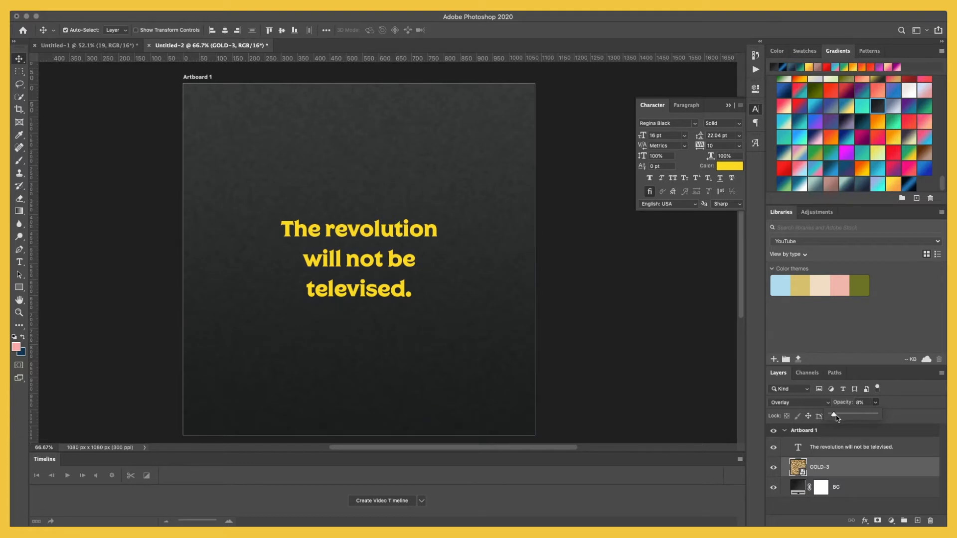
click(859, 402)
text(10)
key(Return)
Place 19.png directly above the GOLD-3 layer and scale it up to cover the full height of the artboard
click(860, 491)
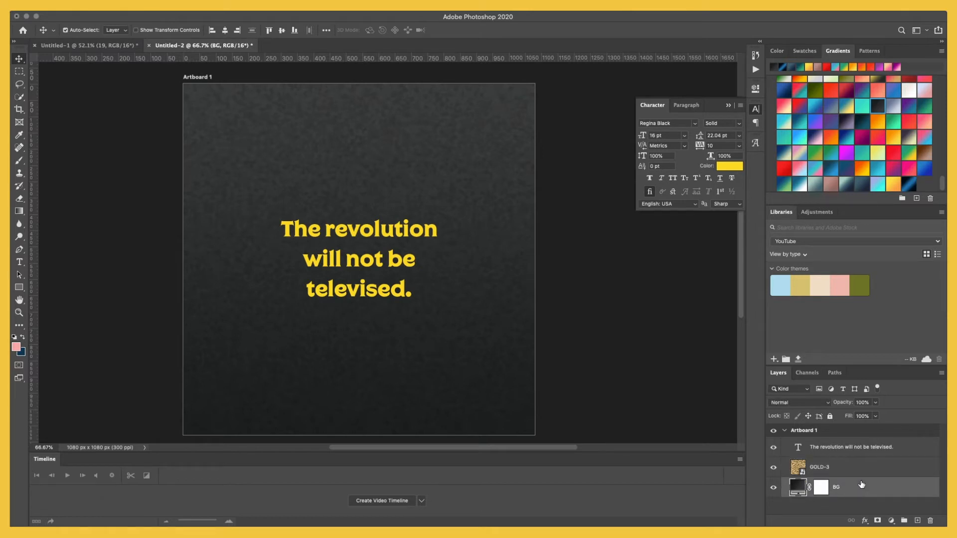
click(853, 472)
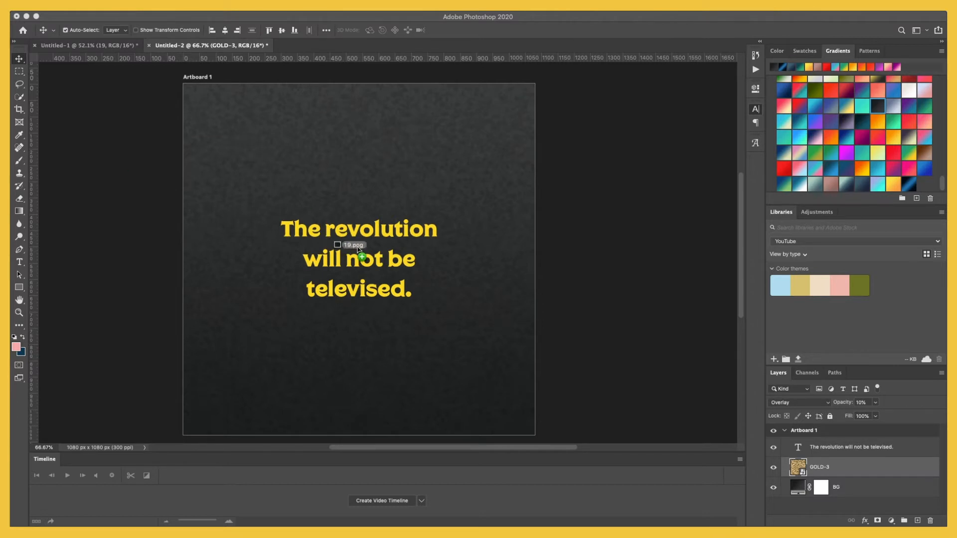
key(super+t)
key(super+t)
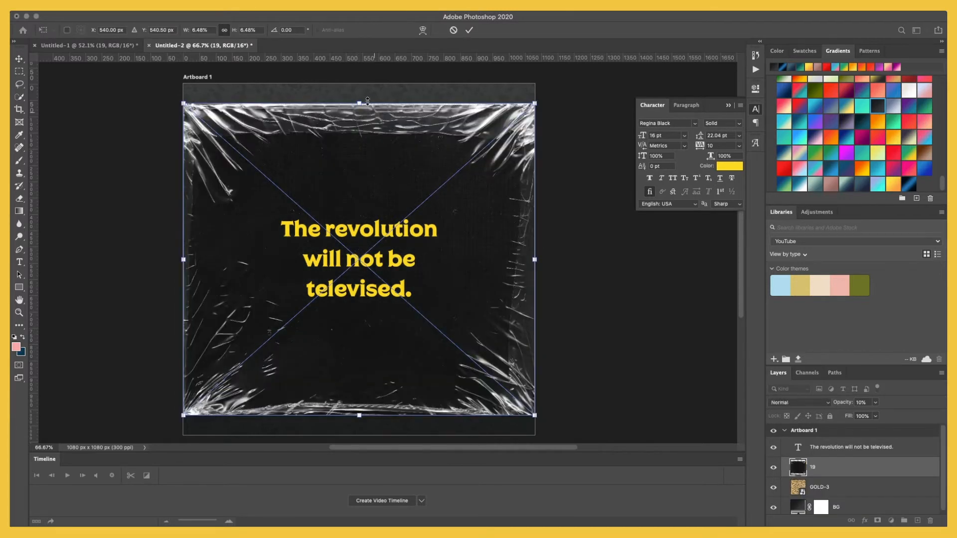
drag(359, 103, 361, 81)
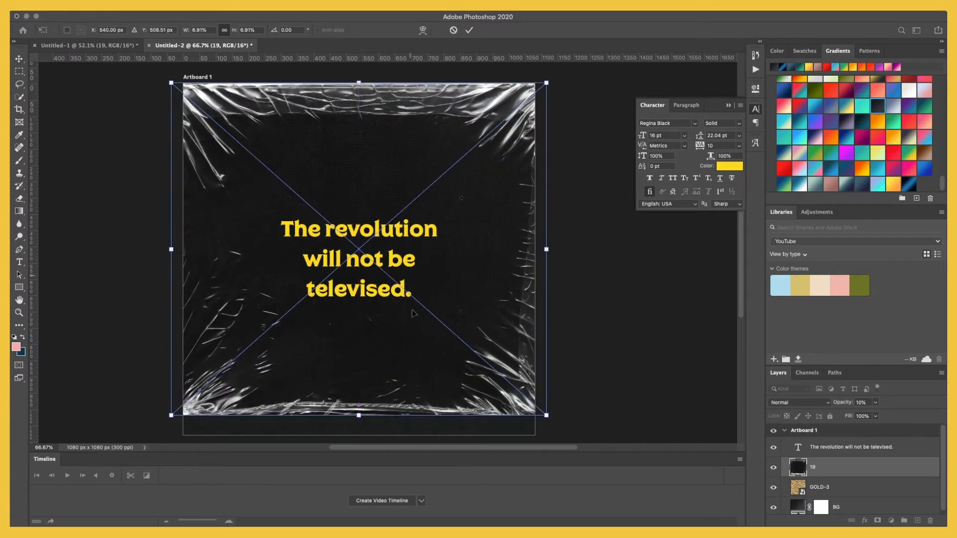
drag(359, 415, 360, 437)
click(468, 30)
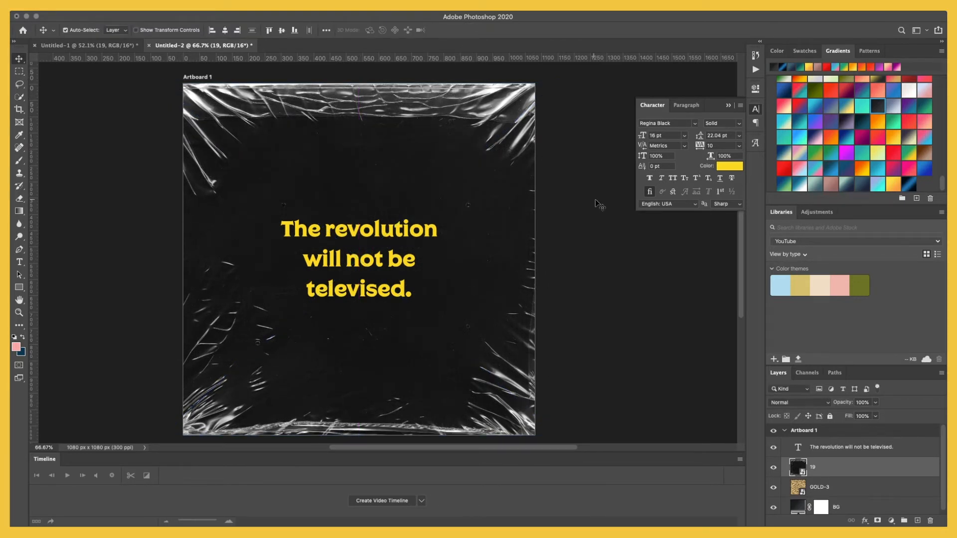
Set the 19 layer's blend mode to Overlay and place a duplicate of it above the text layer
click(823, 403)
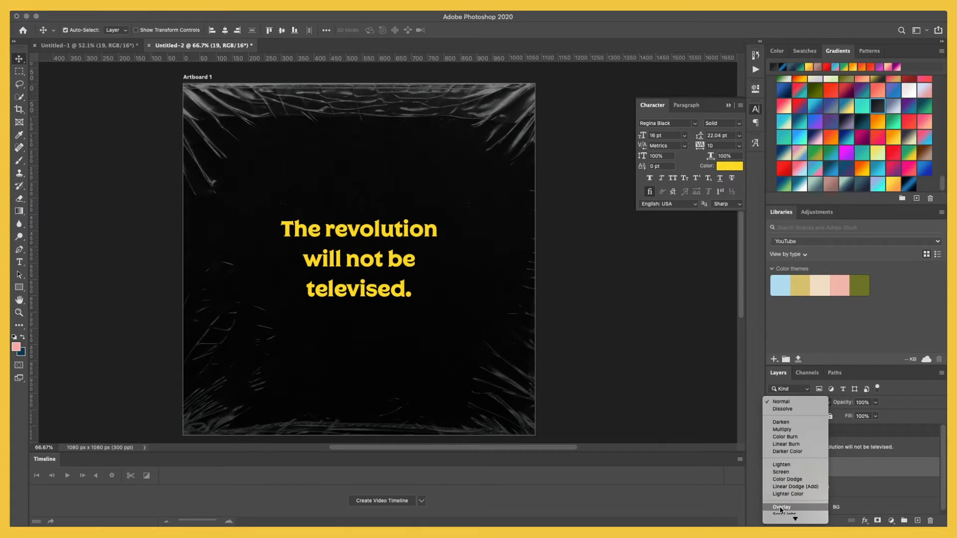
click(780, 509)
drag(854, 470, 917, 520)
drag(826, 478, 834, 442)
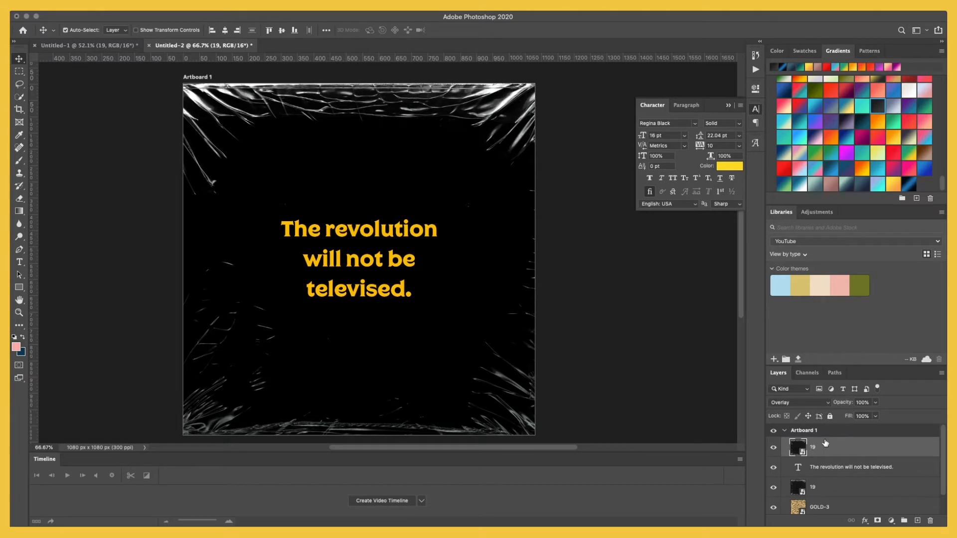
Set the upper 19 layer's blend mode to Screen and compare the artwork with that layer hidden and shown
click(814, 403)
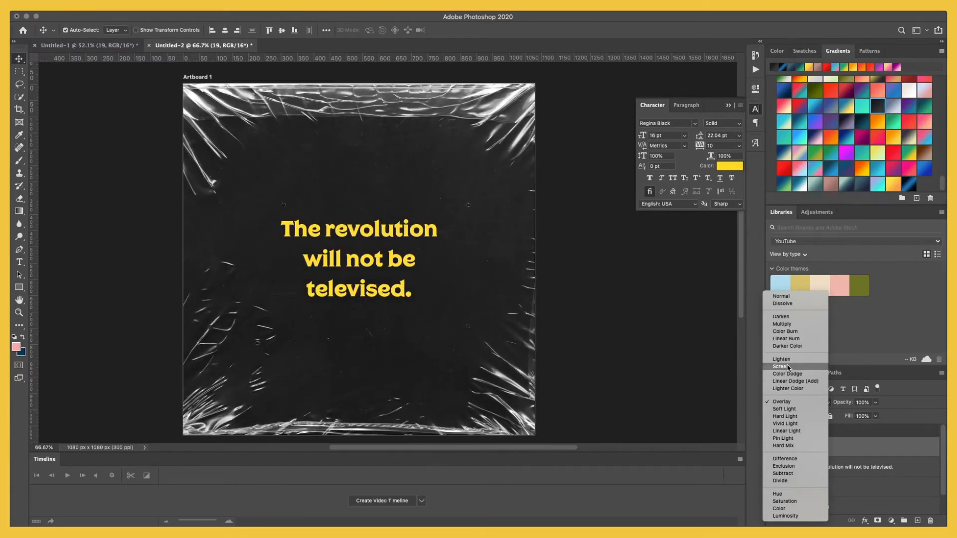
click(787, 368)
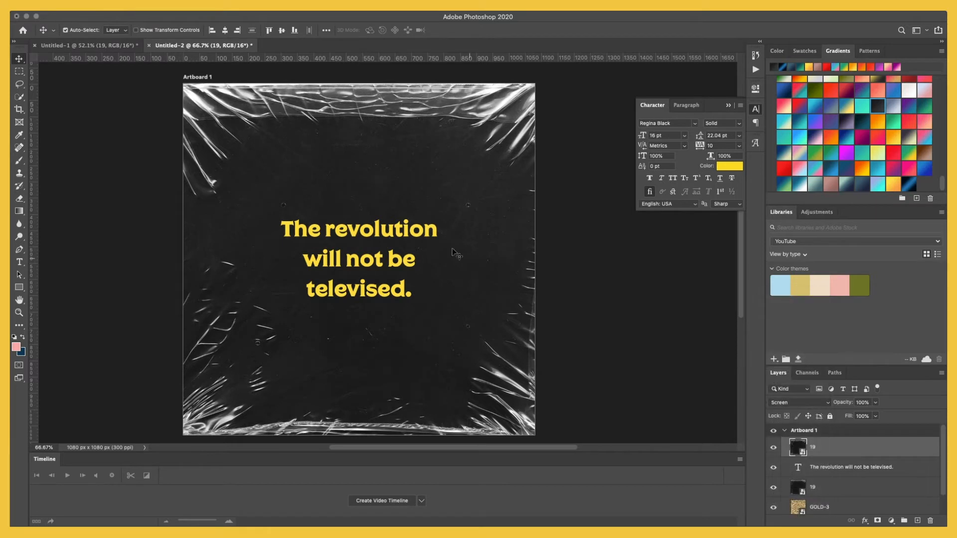
click(773, 448)
click(774, 448)
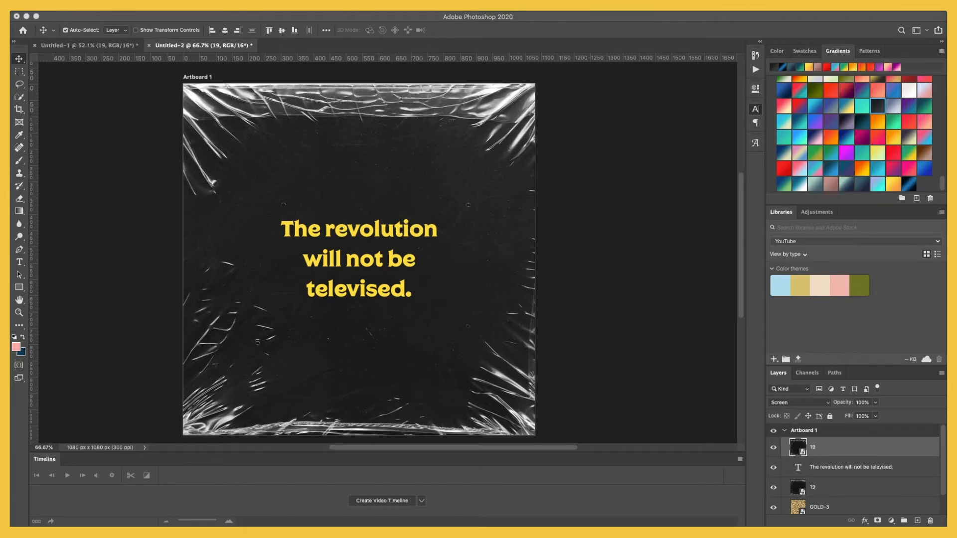
Place the Dirt1 texture over the whole artboard and order its layer directly beneath the upper 19 layer
drag(224, 128, 384, 224)
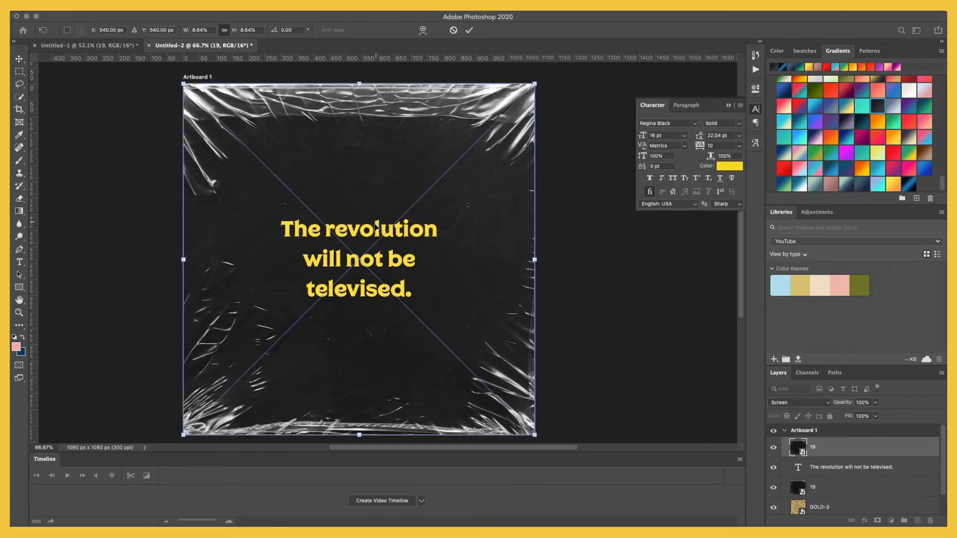
click(469, 30)
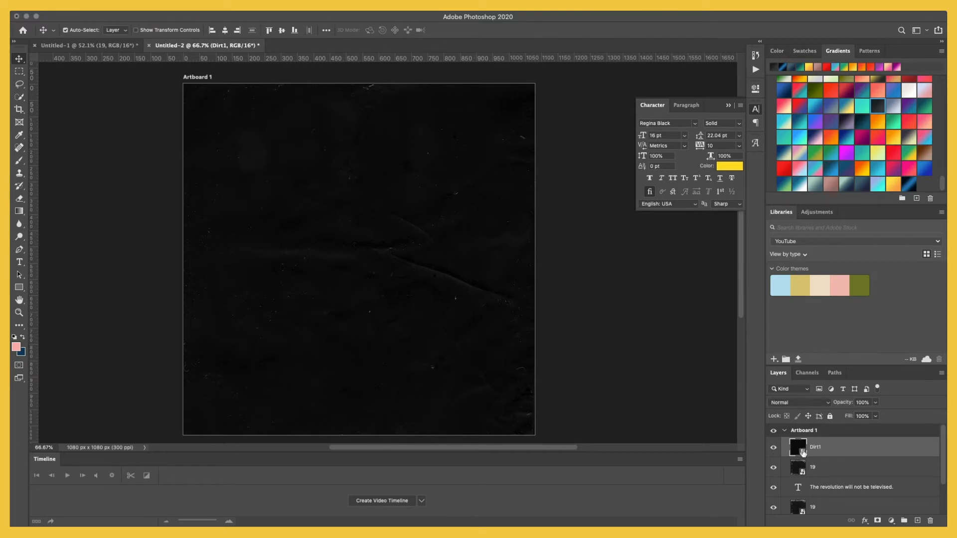
drag(842, 467, 838, 438)
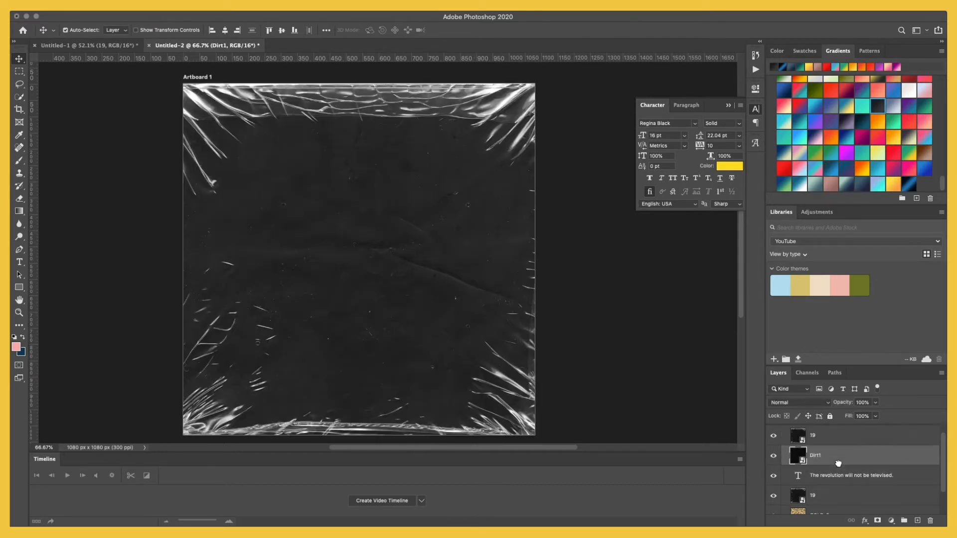
Set the Dirt1 layer's blend mode to Screen and compare the artwork with and without it
click(816, 403)
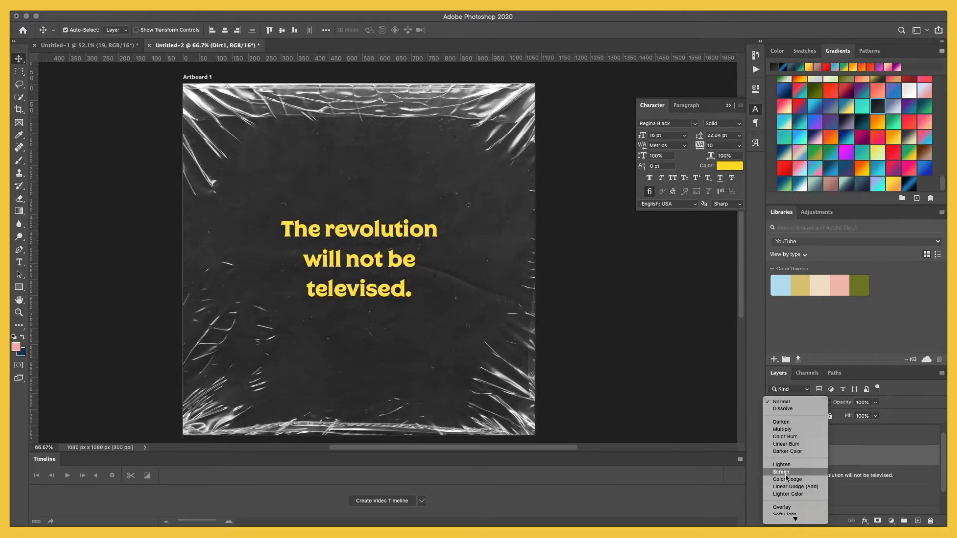
click(786, 473)
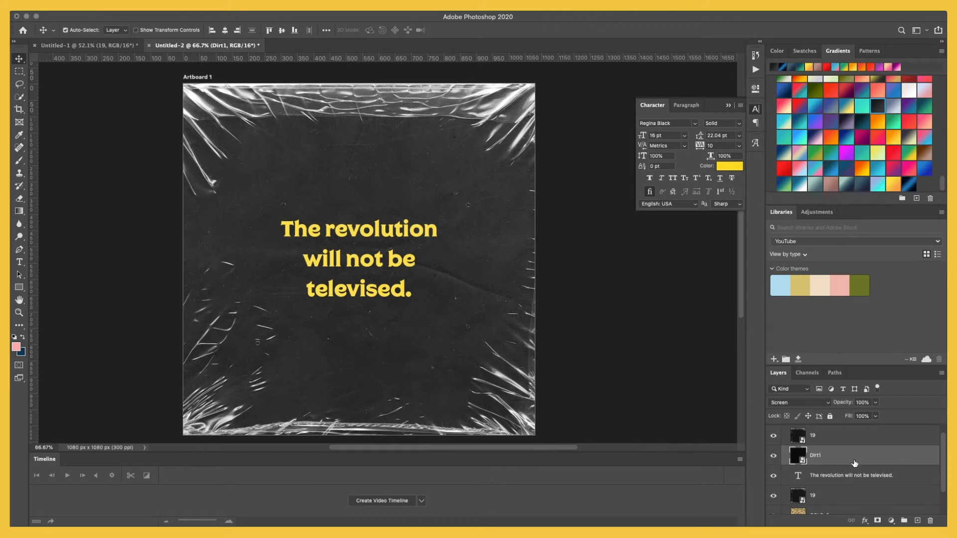
click(773, 457)
click(773, 457)
With the Timeline panel displayed, create a video timeline and convert it to a frame animation
click(312, 9)
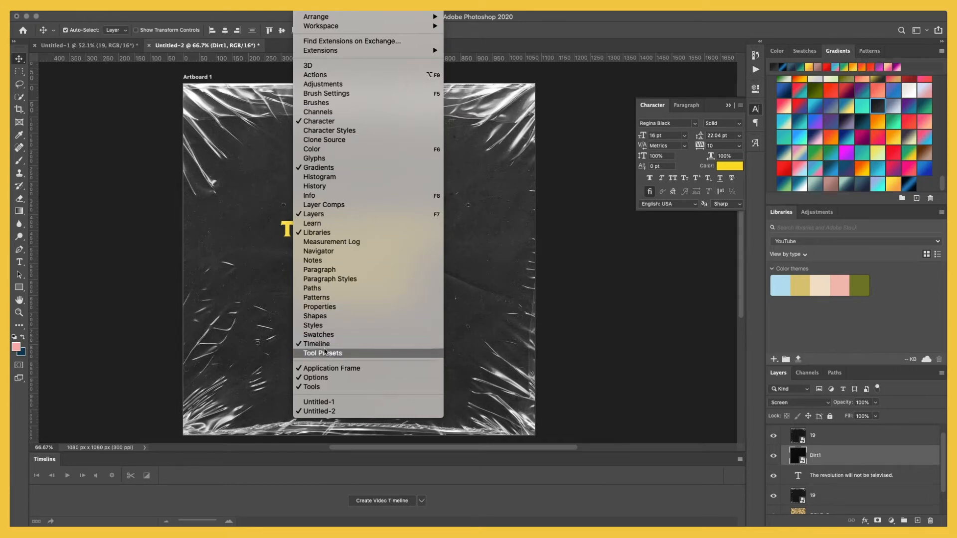
click(314, 347)
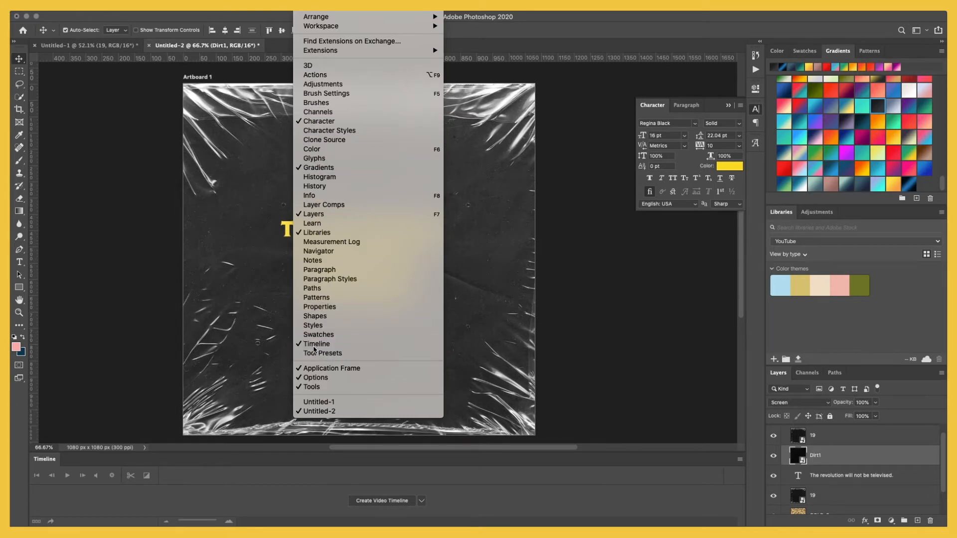
click(299, 11)
click(315, 344)
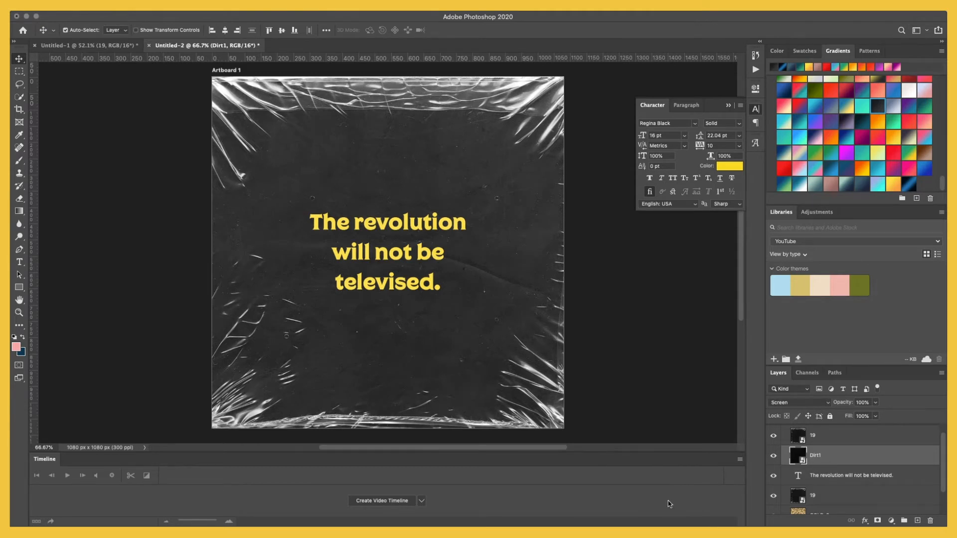
click(393, 502)
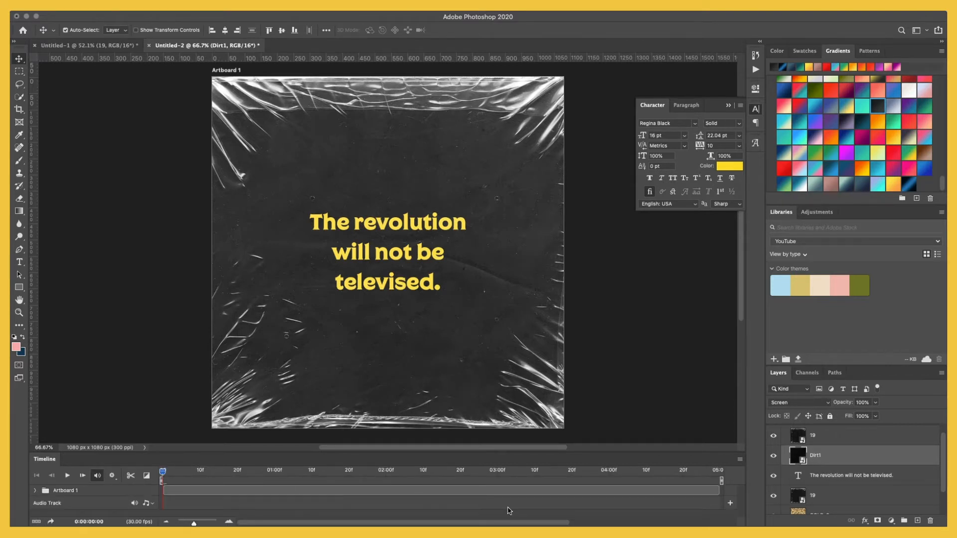
click(37, 523)
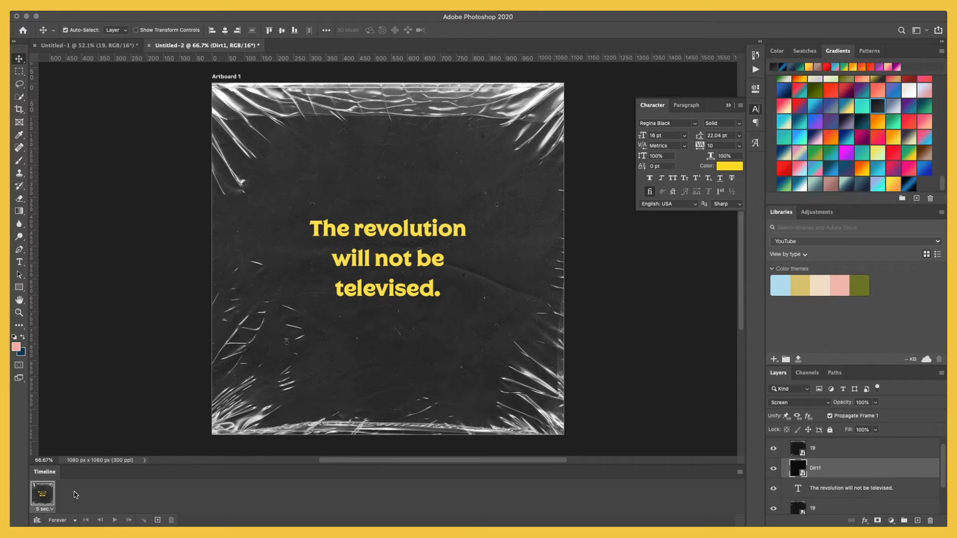
Group the lower 19, GOLD-3 and BG layers into a group named BG and lock the group
scroll(902, 480, up, 2)
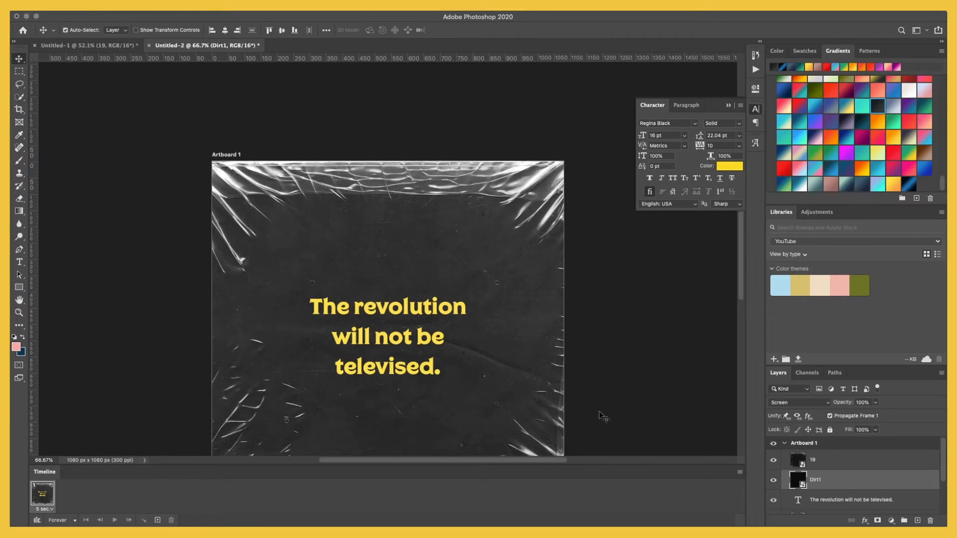
scroll(421, 378, down, 3)
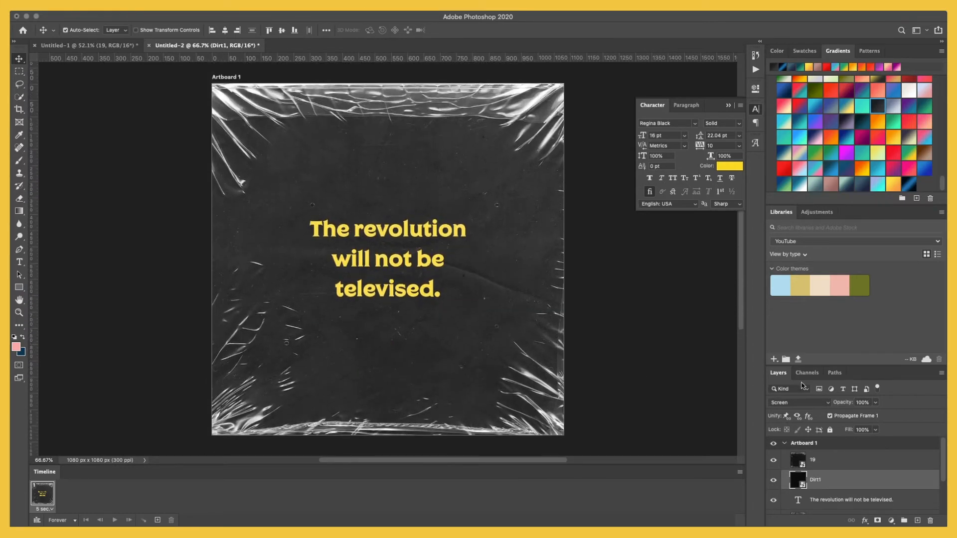
drag(877, 367, 864, 257)
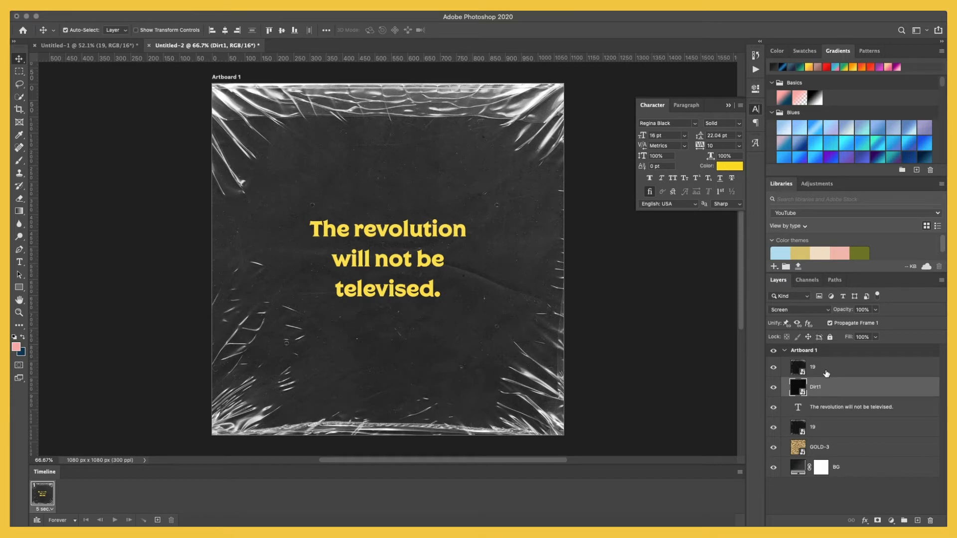
click(847, 470)
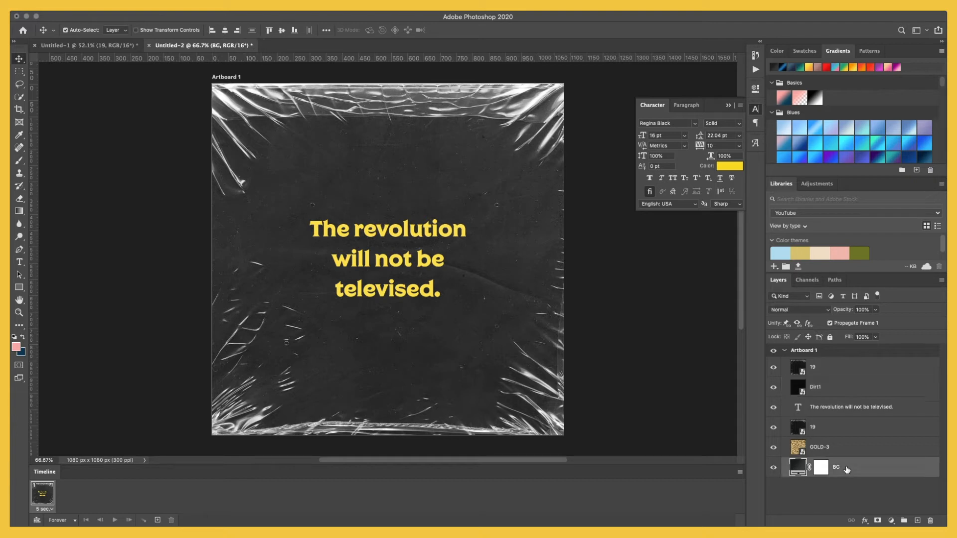
shift+click(848, 432)
click(904, 520)
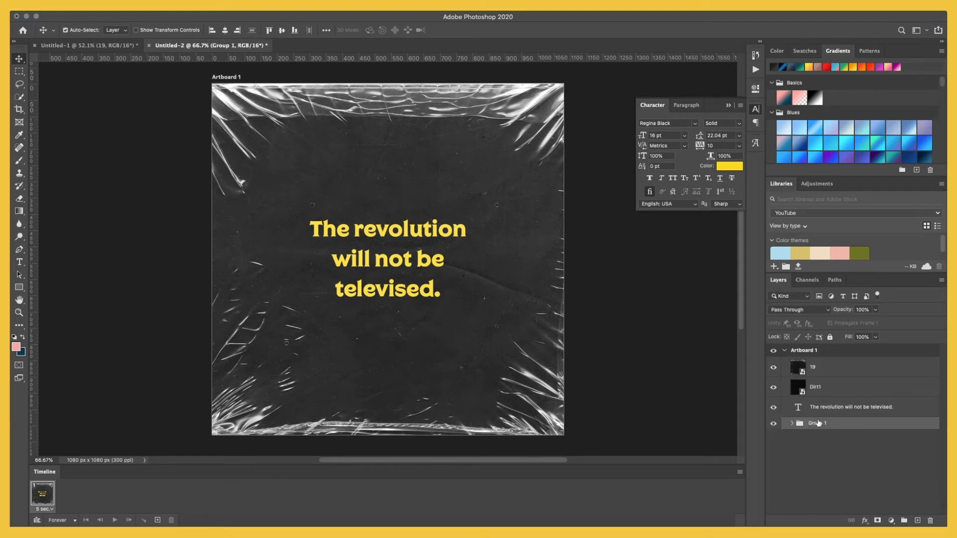
double_click(818, 423)
text(BG)
key(Return)
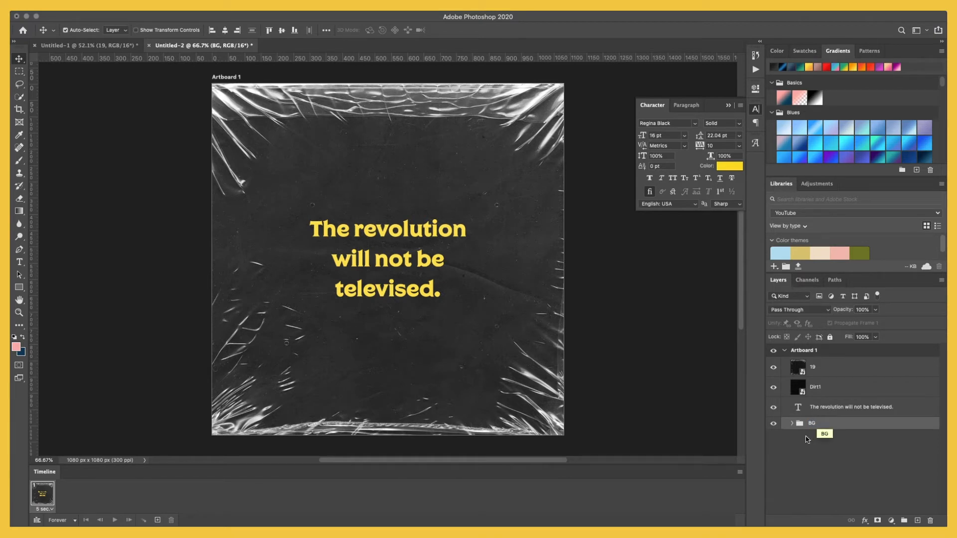
click(829, 337)
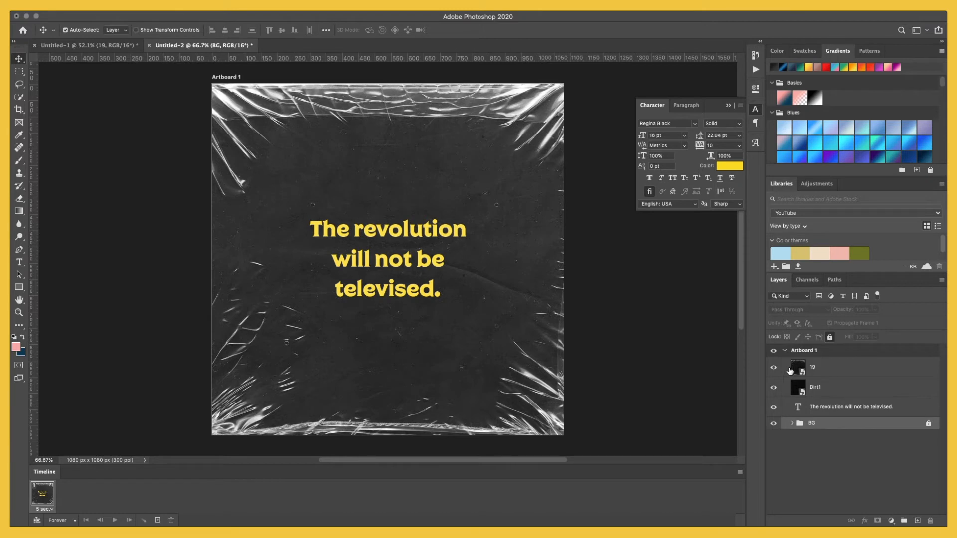
Rename the upper 19 layer to PLastiC_WRap and lock it
click(825, 372)
double_click(811, 367)
text(PLastiC_WRap)
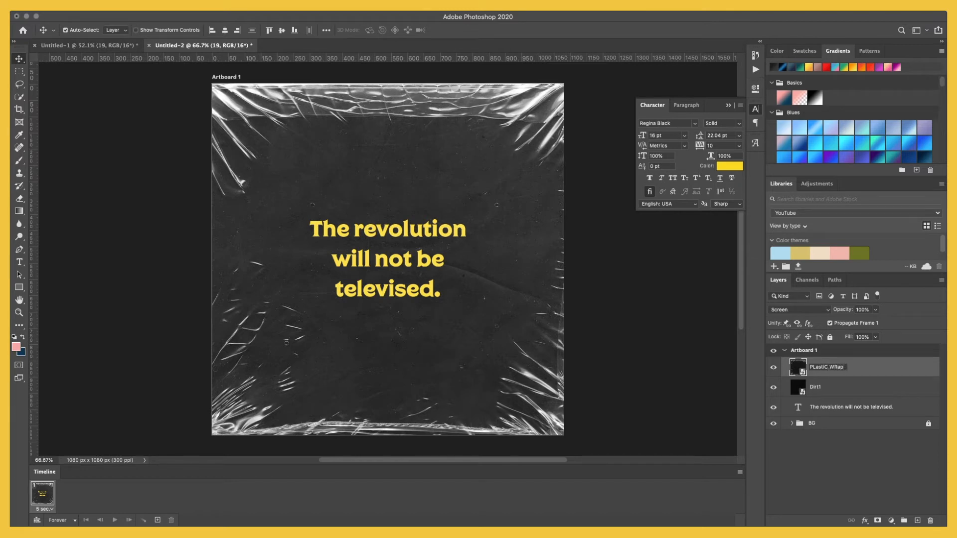
key(Return)
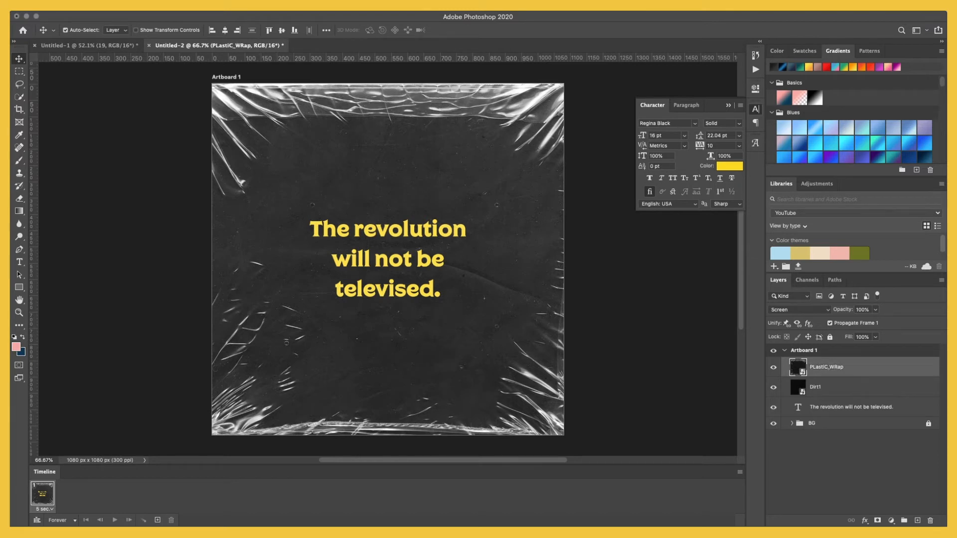
click(830, 337)
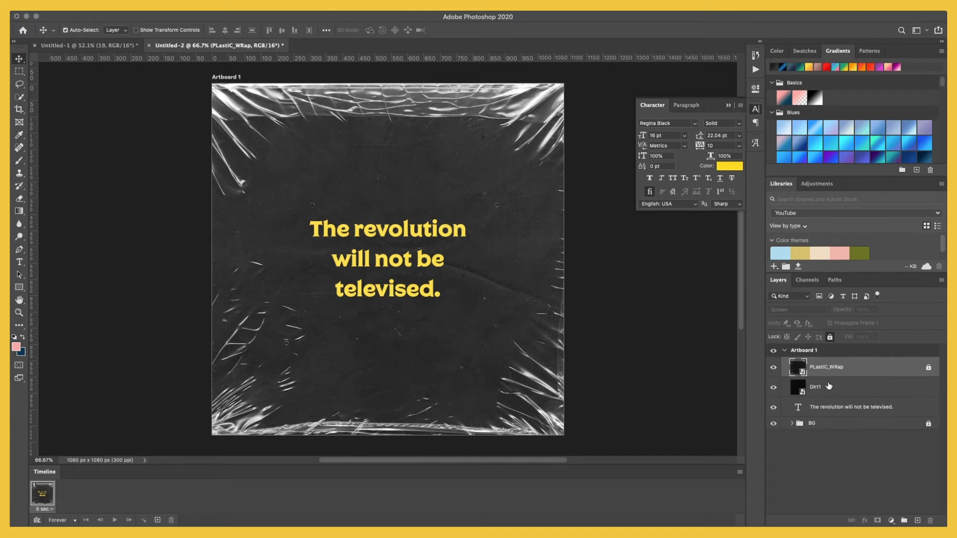
Hide the text layer and check the Dirt1 layer's current scale with Free Transform
click(773, 409)
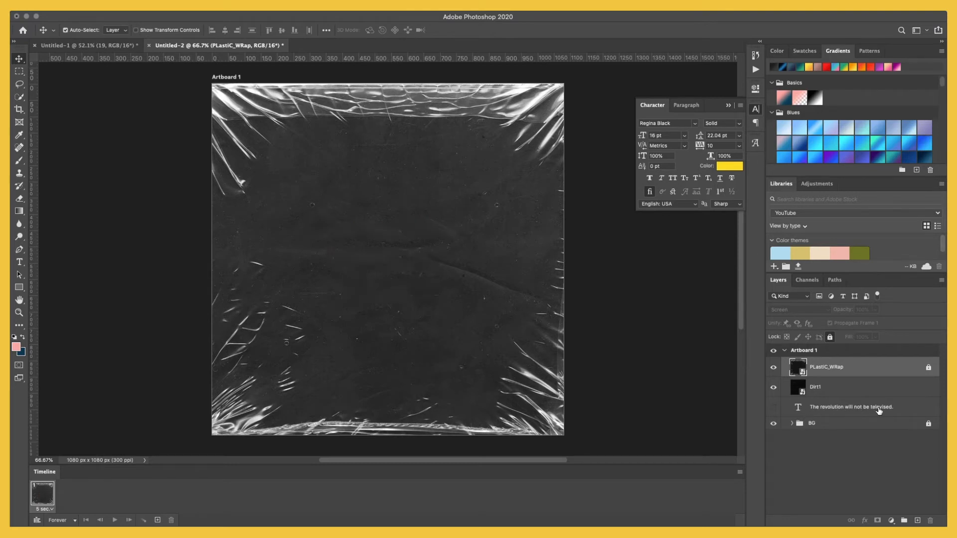
click(836, 392)
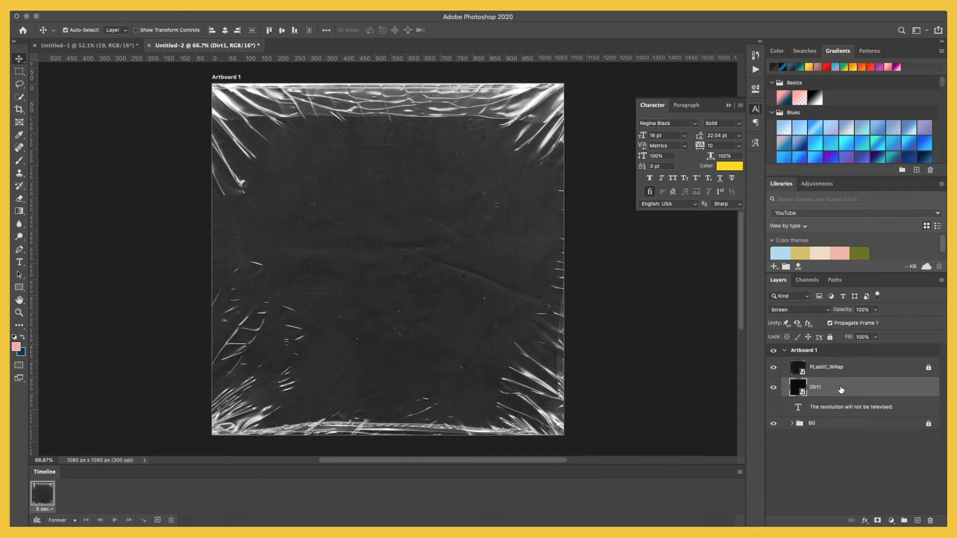
key(super+t)
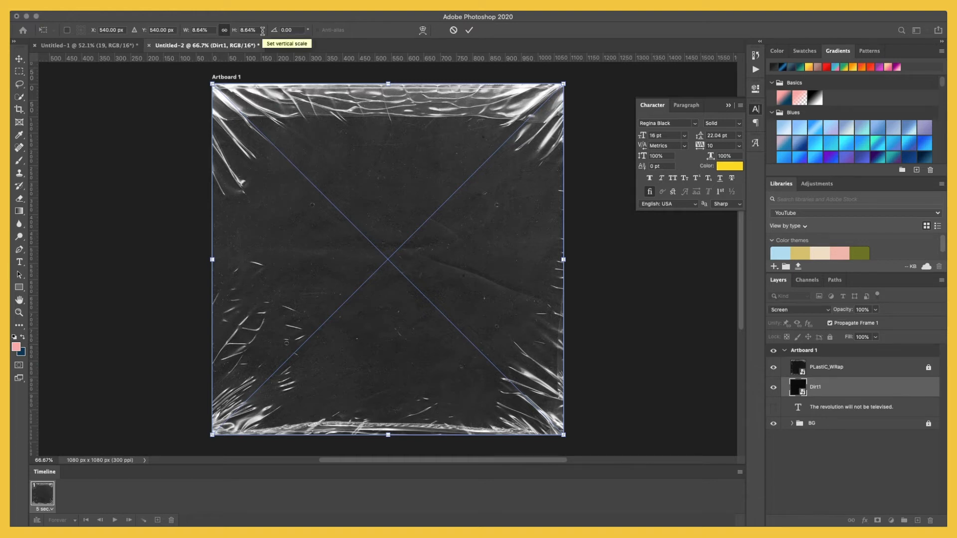
click(469, 30)
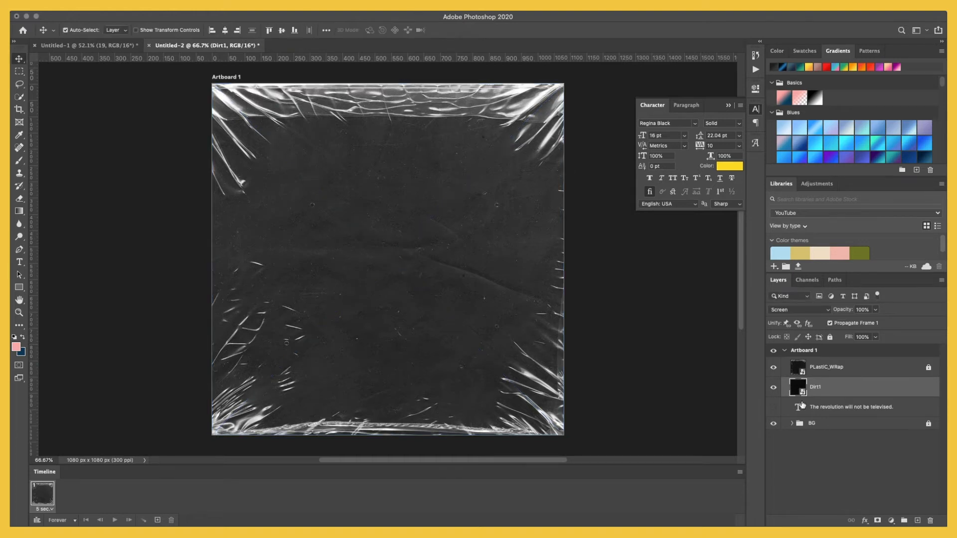
Duplicate the Dirt1 layer and rename the copy Dirt2
drag(849, 391, 917, 520)
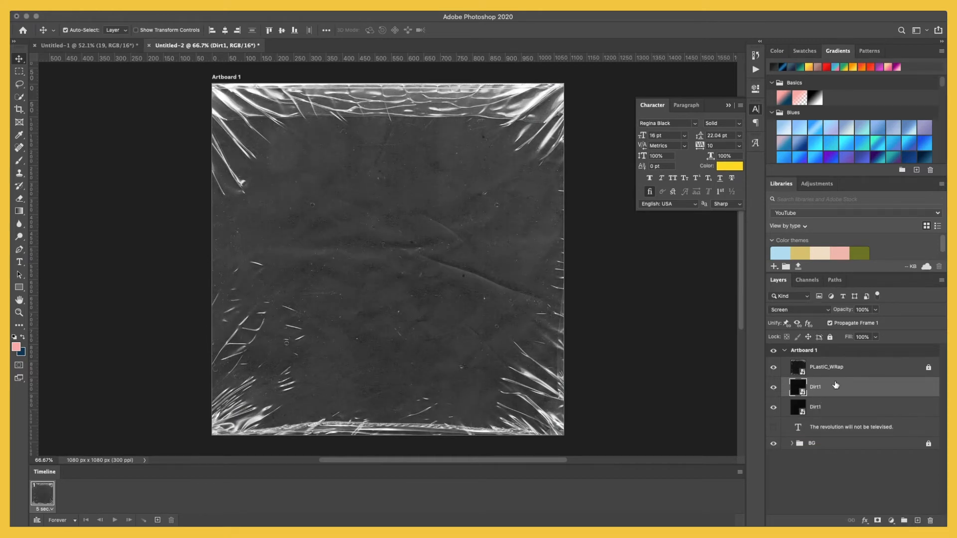
double_click(815, 387)
key(Right)
text(2)
key(Return)
Scale the Dirt2 layer proportionally to 10% with Free Transform
key(super+t)
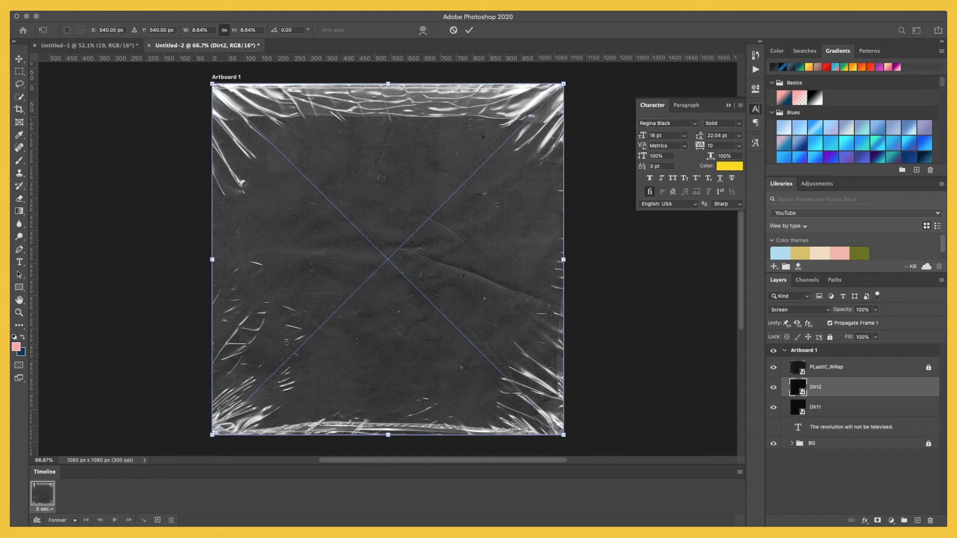
click(251, 29)
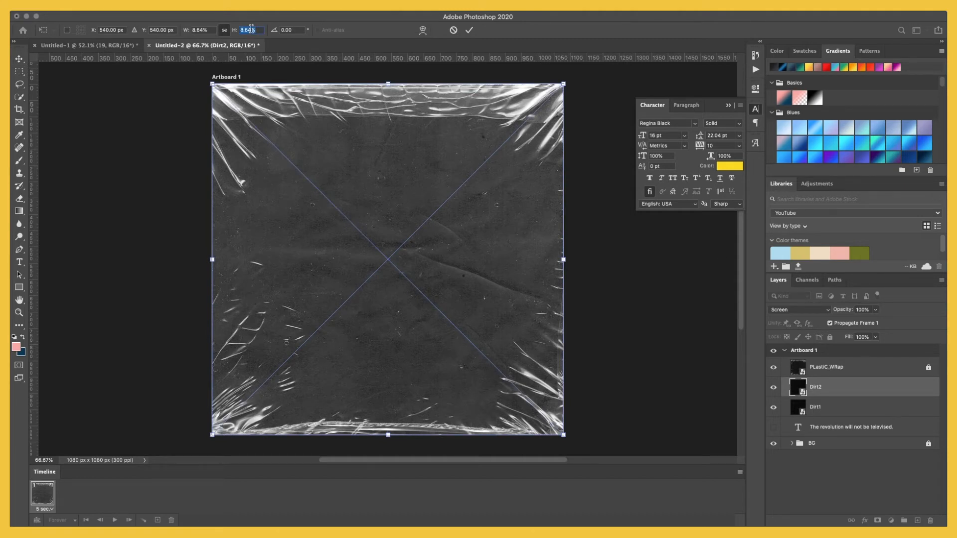
text(10)
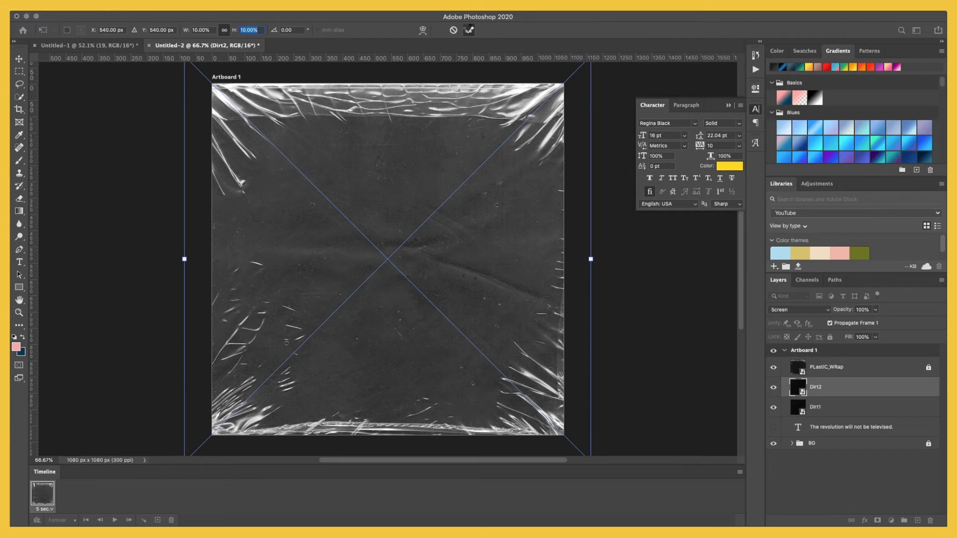
click(469, 30)
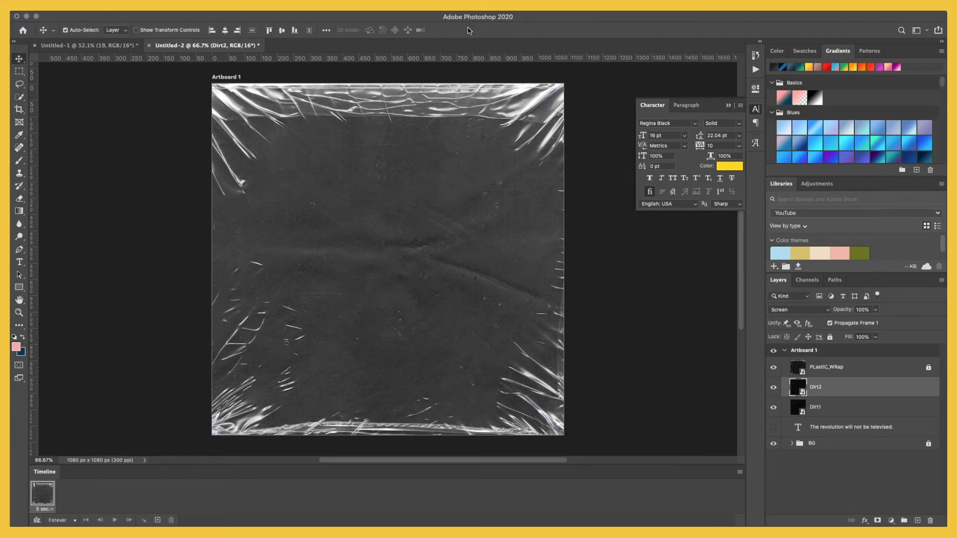
Compare the artwork with the Dirt2 and Dirt1 layers switched off and on, leaving Dirt2 hidden and Dirt1 shown
click(773, 388)
click(774, 389)
click(774, 388)
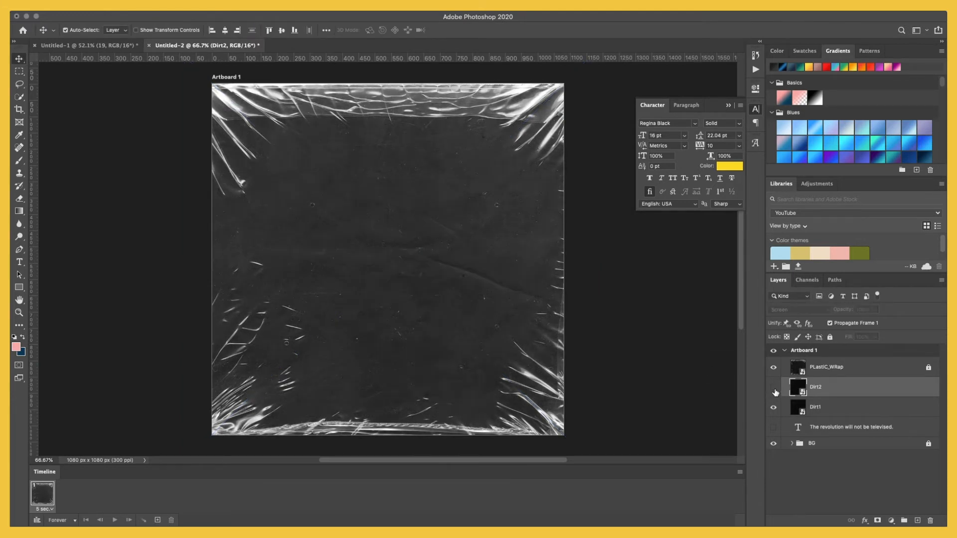
click(774, 388)
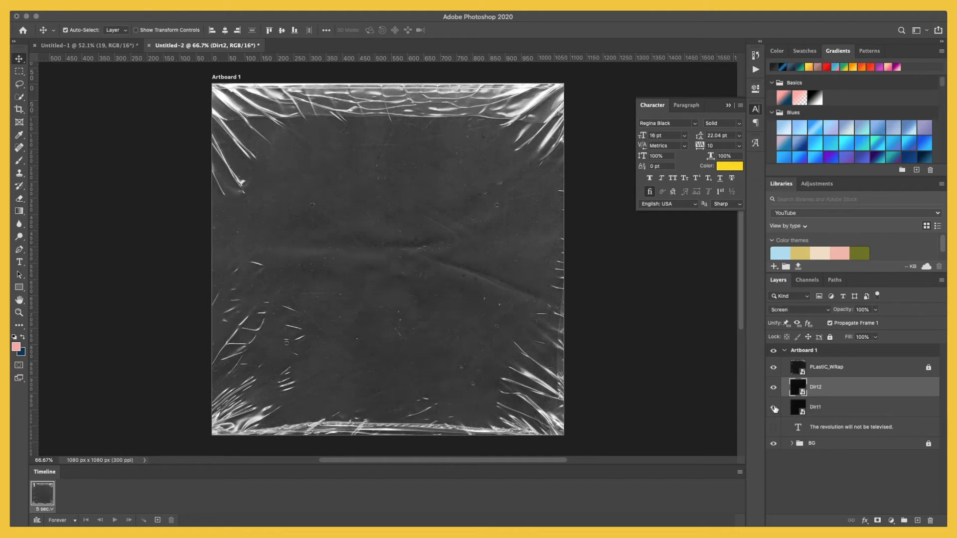
click(773, 408)
click(774, 408)
click(774, 388)
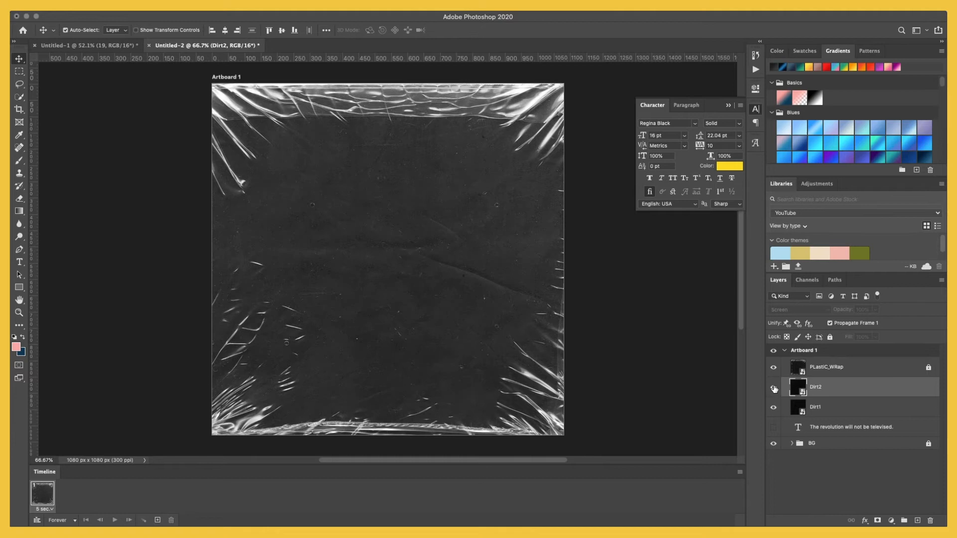
Show the Dirt2 layer again and group Dirt1 and Dirt2 into a group named Dirt_Animation
click(774, 388)
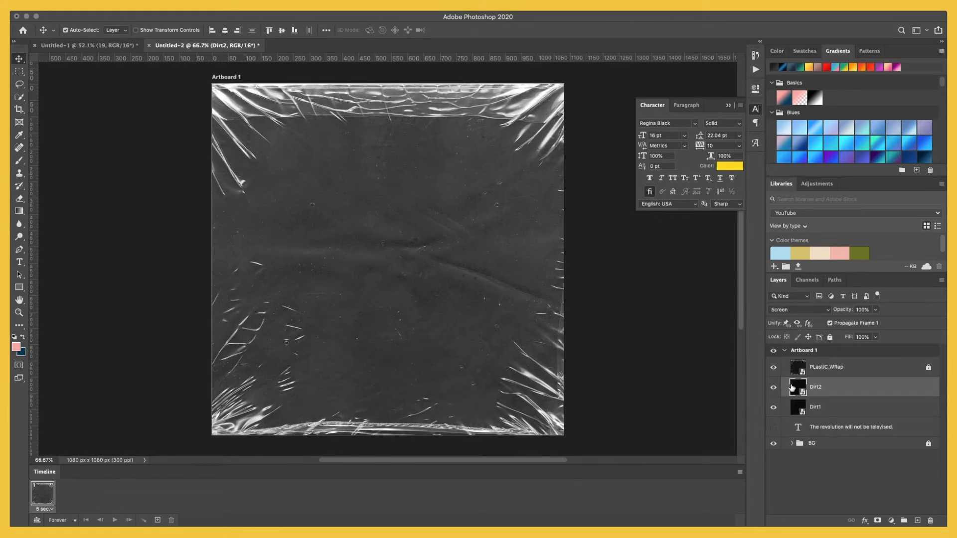
shift+click(850, 409)
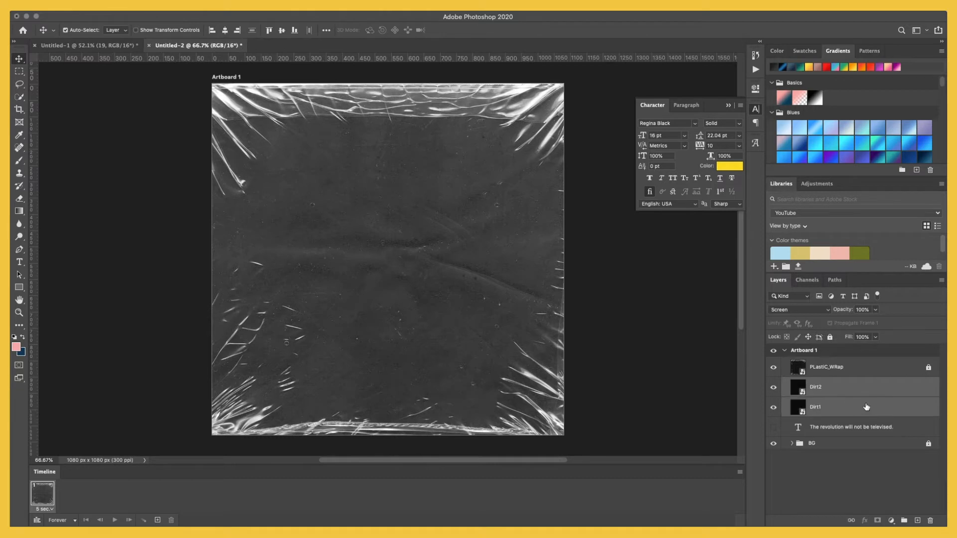
click(903, 520)
double_click(816, 382)
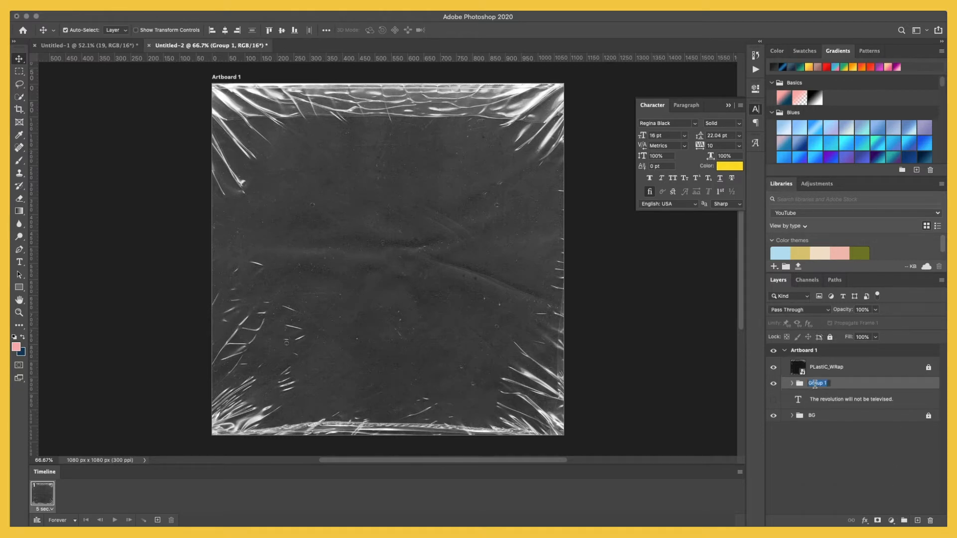
text(Dirt_Animation)
key(Return)
Show the text layer and duplicate it until there are six identical text layers
click(773, 399)
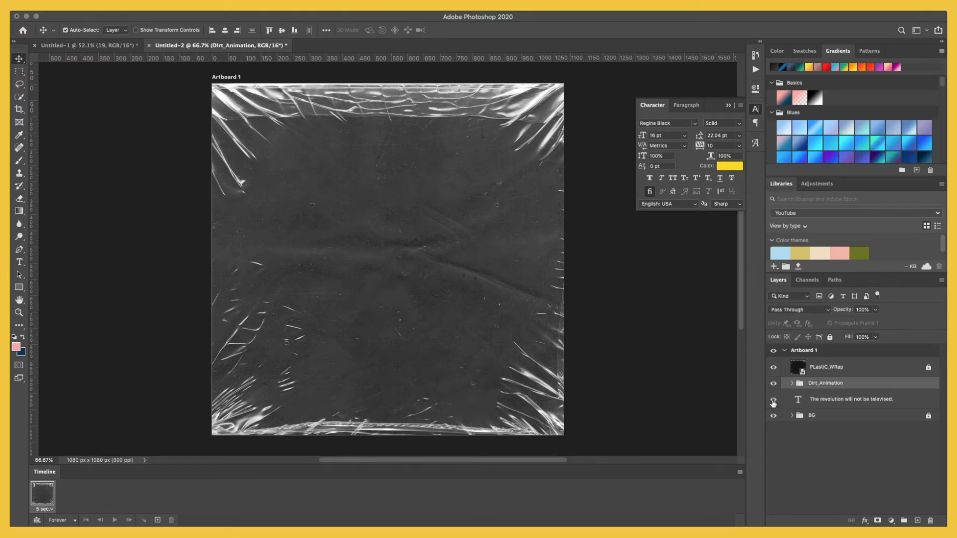
click(823, 399)
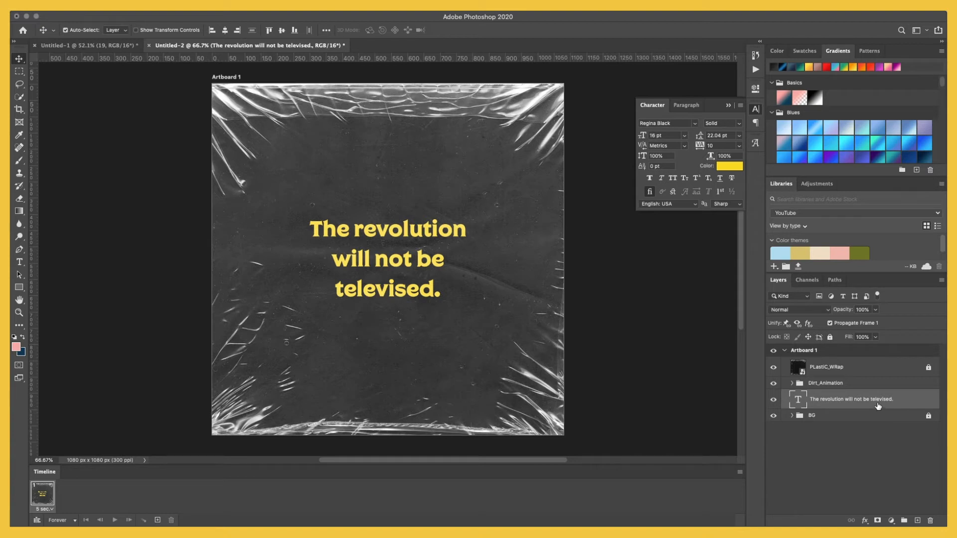
drag(878, 406, 885, 451)
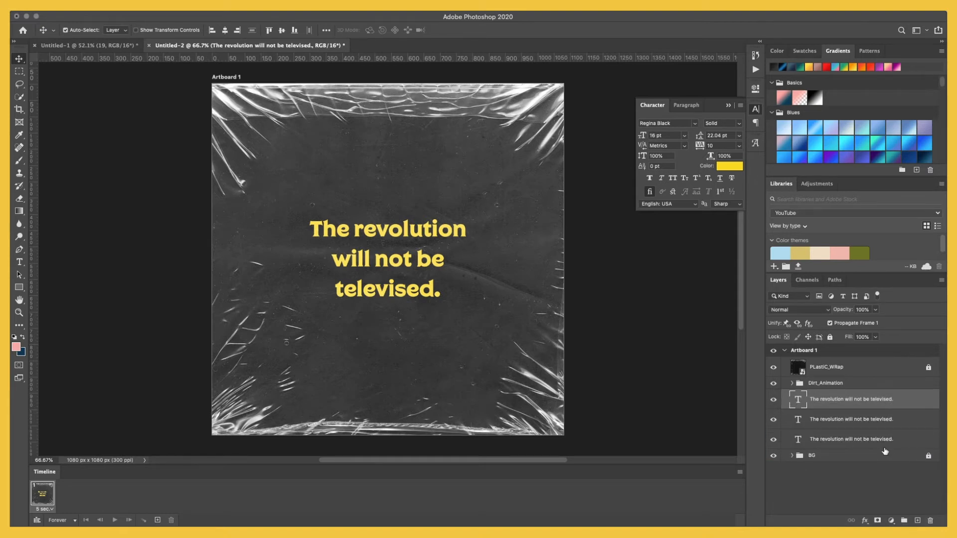
key(super+j)
key(super+j)
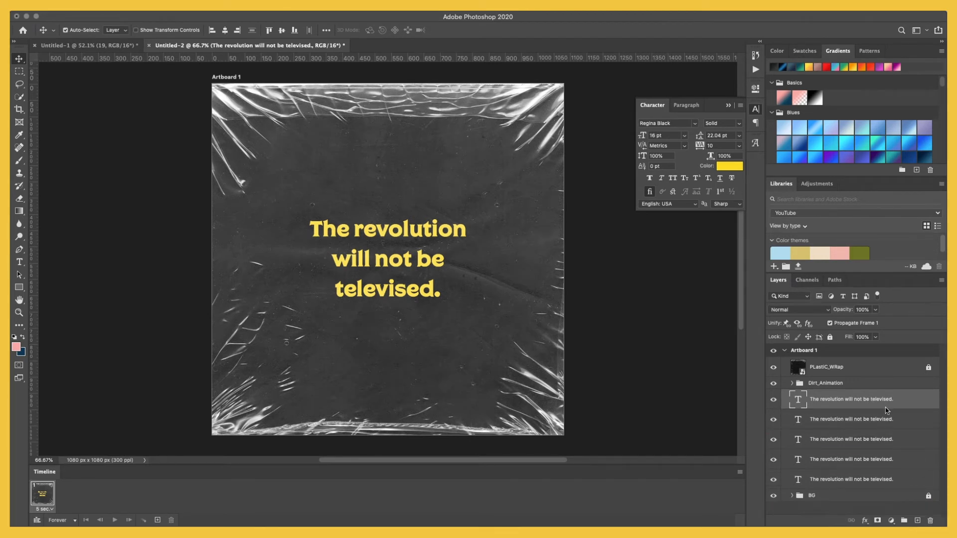
key(super+j)
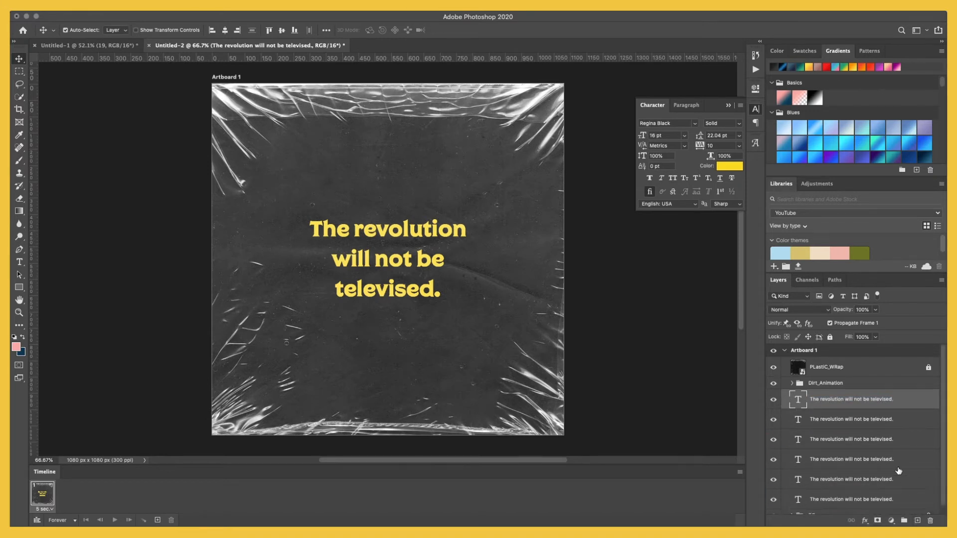
Group all six text layers into a group named Copy_Animation
scroll(892, 470, down, 1)
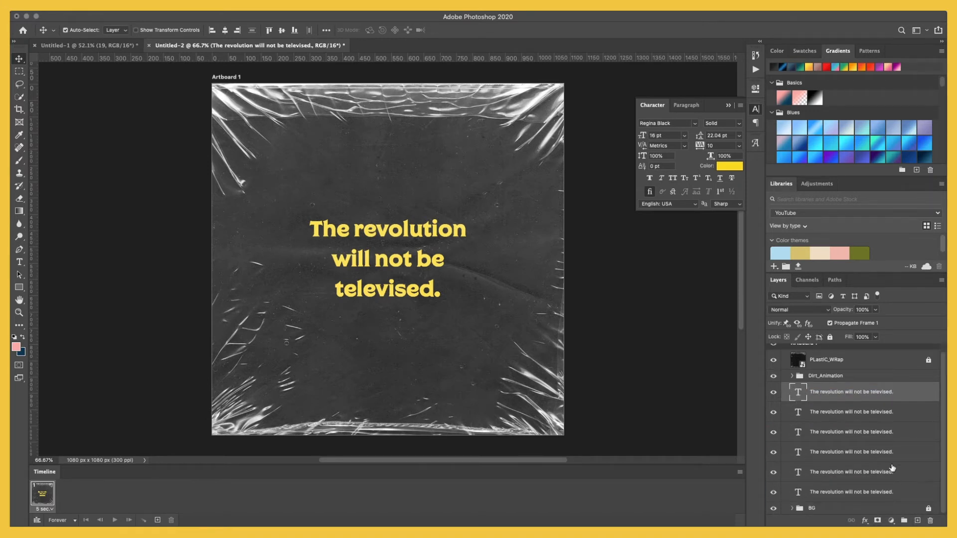
shift+click(843, 493)
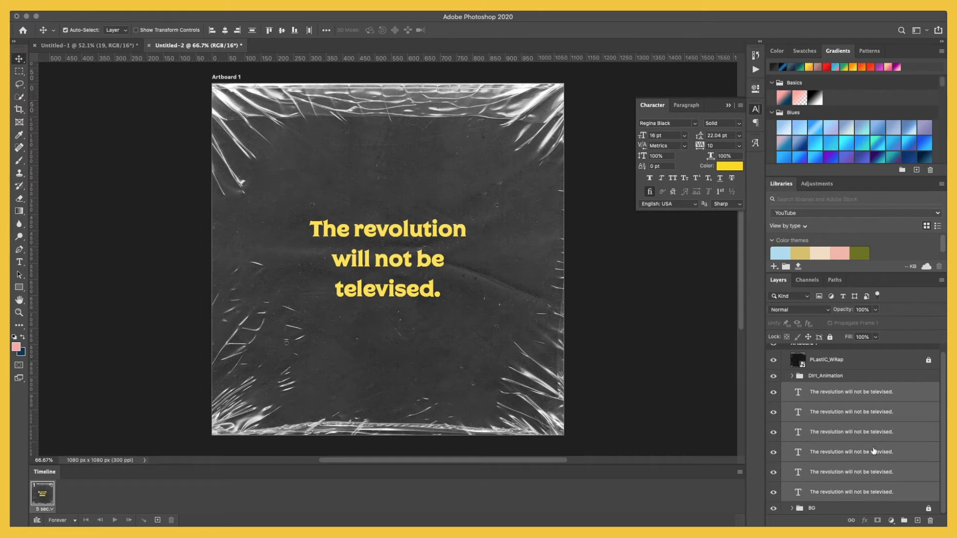
click(904, 520)
double_click(817, 396)
text(C)
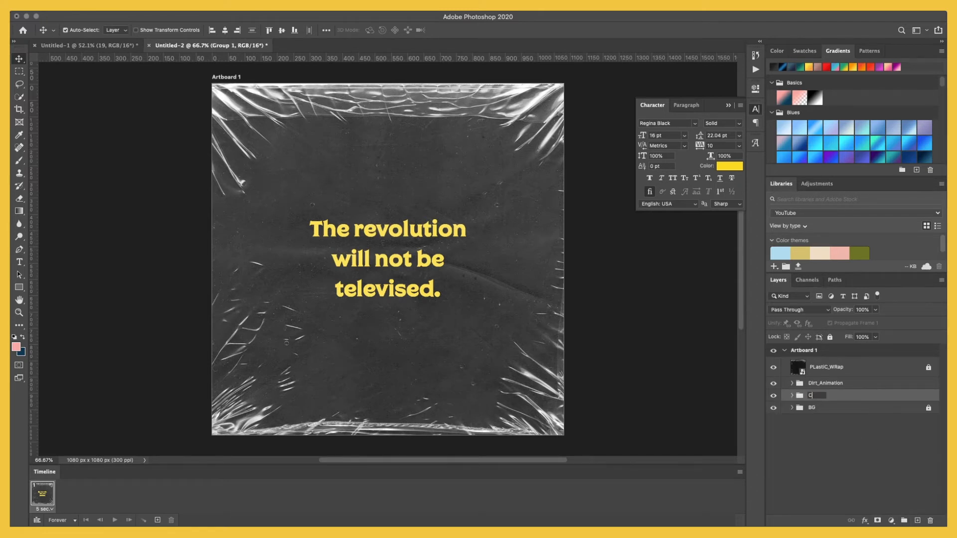
text(opy_Animation)
key(Return)
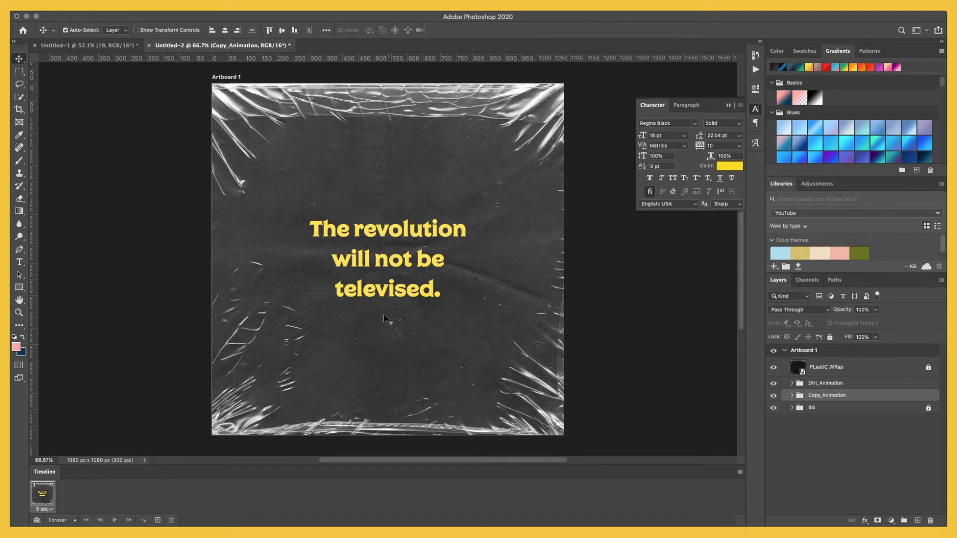
Set the first frame's delay to a custom 0.3 seconds
click(53, 510)
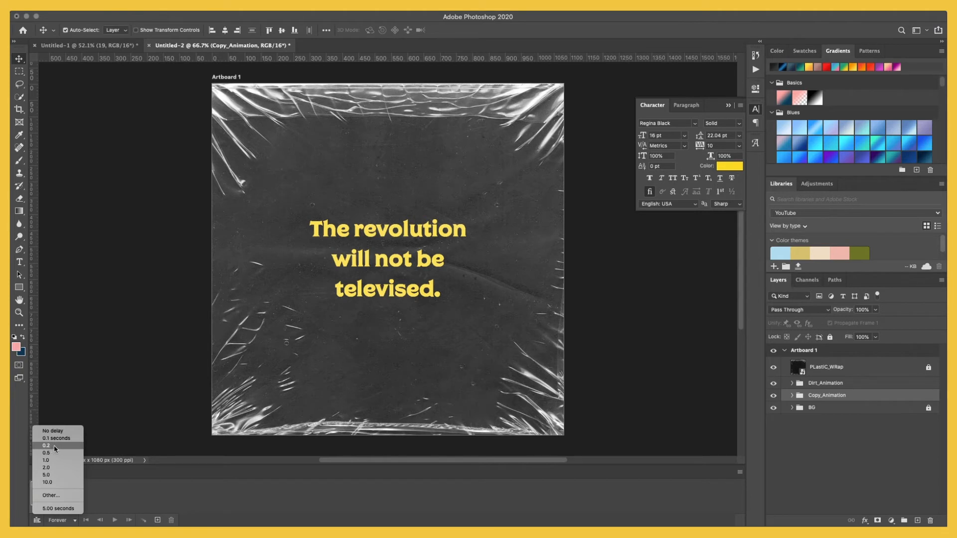
click(46, 493)
text(0.3)
key(Return)
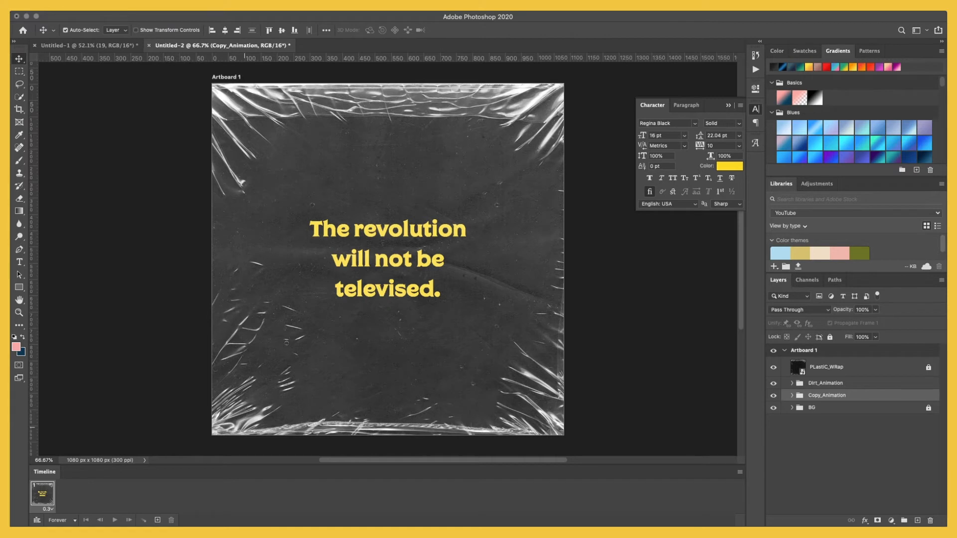
Hide the lower five text layers in the Copy_Animation group, leaving the topmost one shown
click(792, 397)
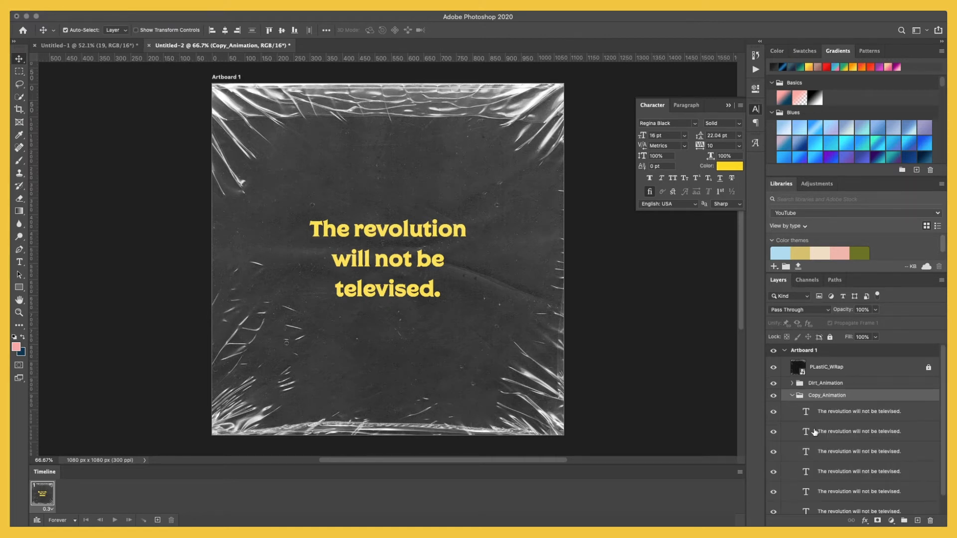
scroll(812, 433, down, 1)
drag(776, 493, 781, 399)
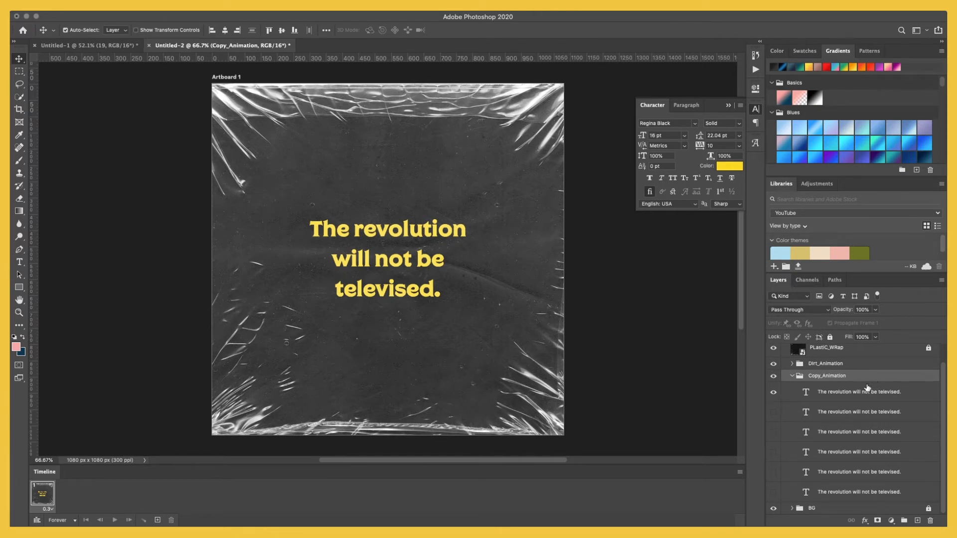
Hide the Dirt2 layer and the topmost text layer so the first frame has only Dirt1 and no text
click(792, 368)
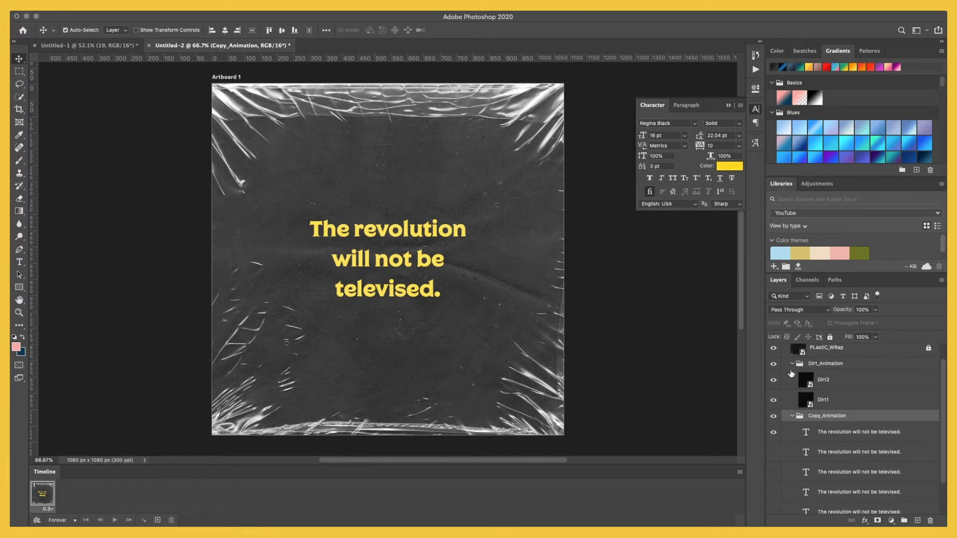
click(774, 380)
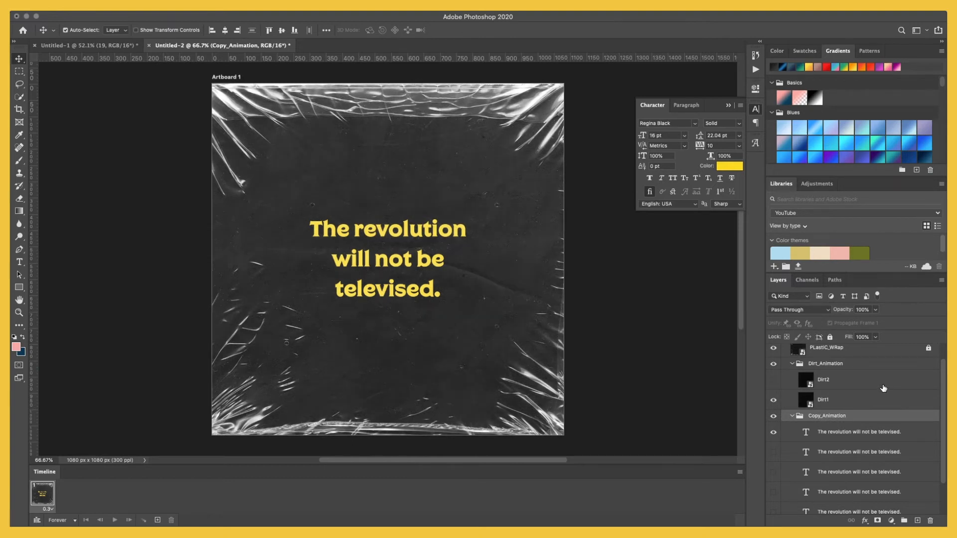
scroll(883, 388, down, 2)
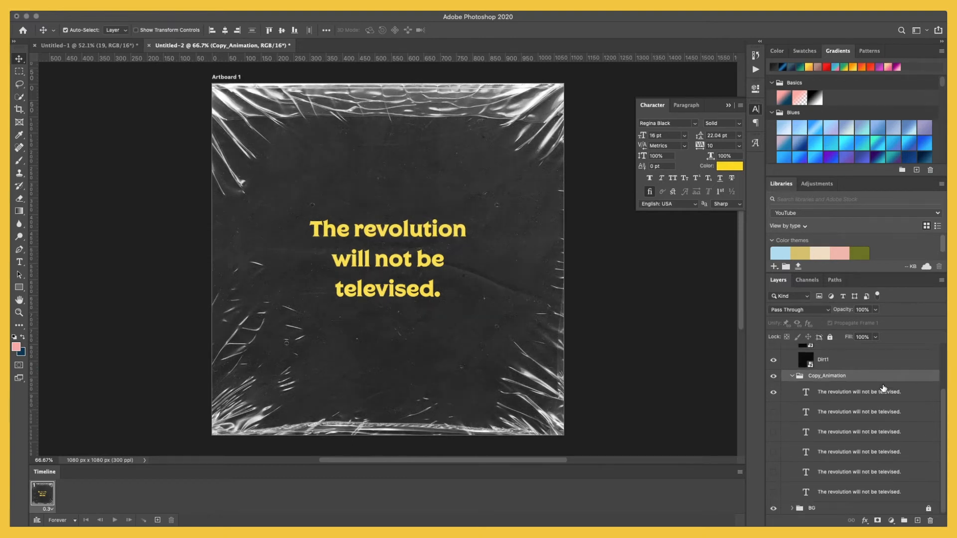
click(831, 395)
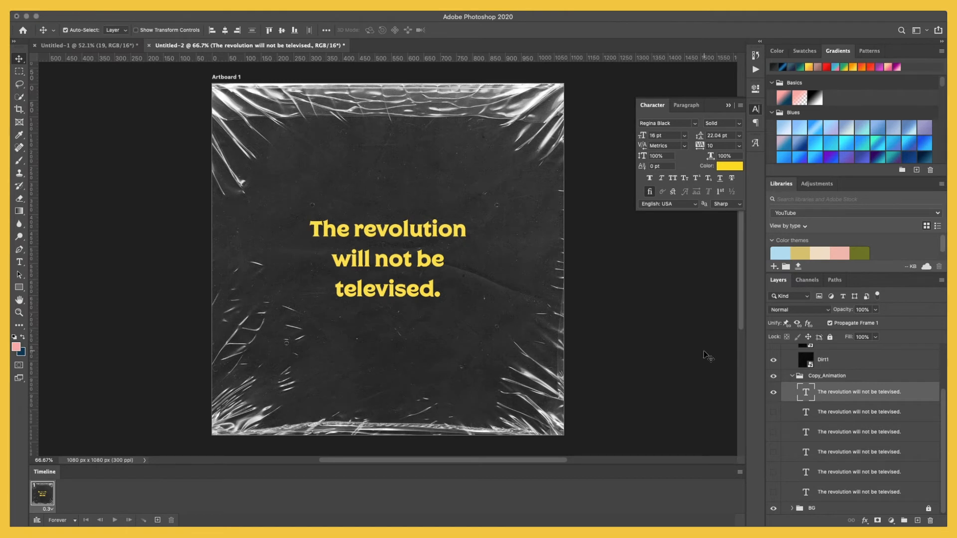
click(772, 393)
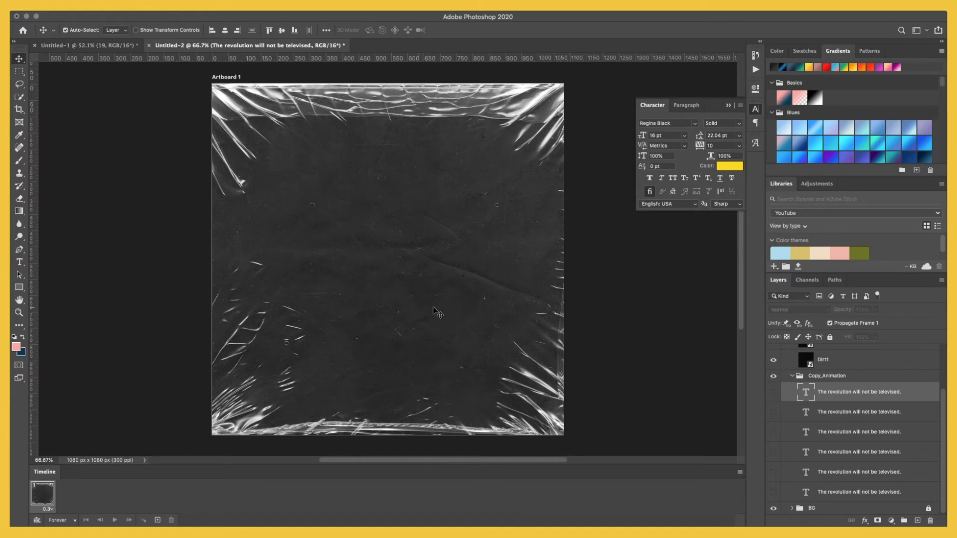
Add a second frame that shows the topmost text layer, masked with a rectangular selection to the word "The"
click(158, 521)
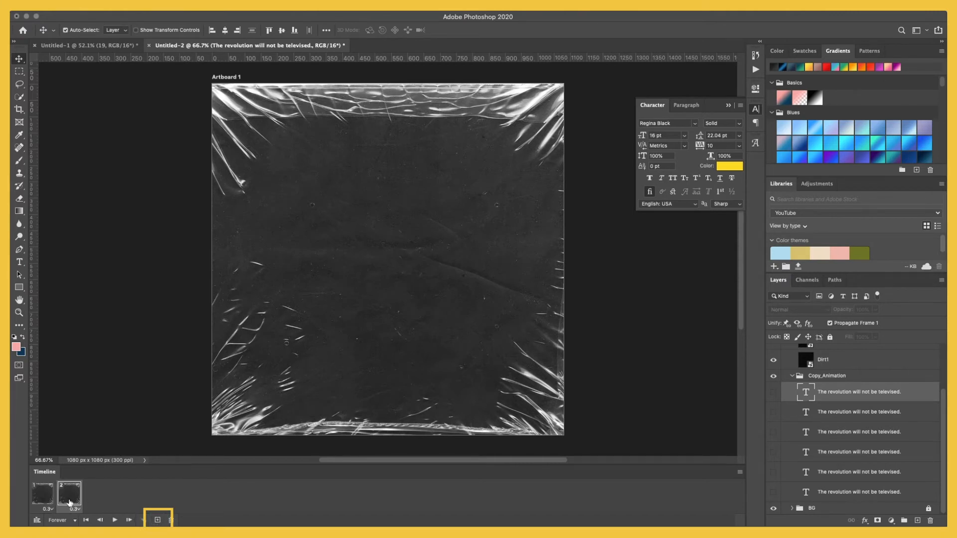
click(774, 392)
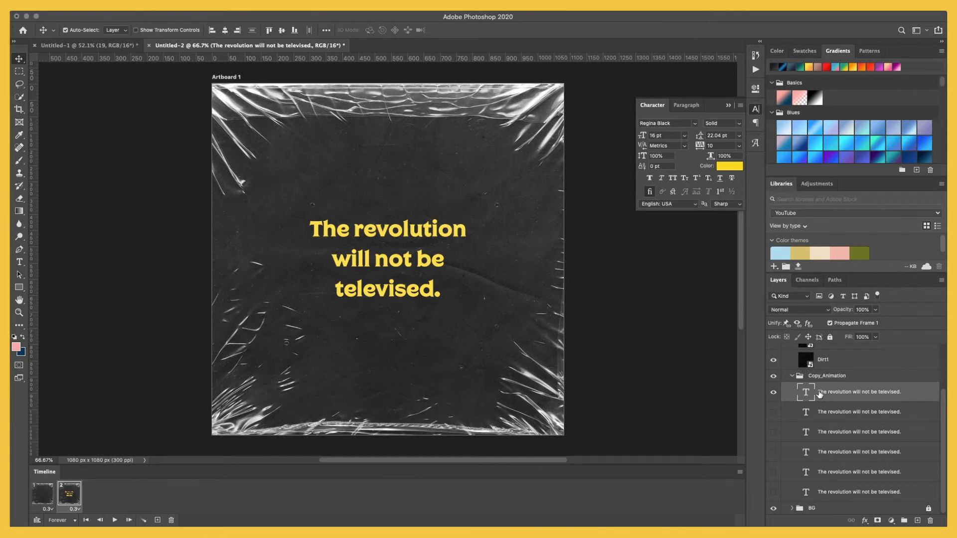
click(21, 75)
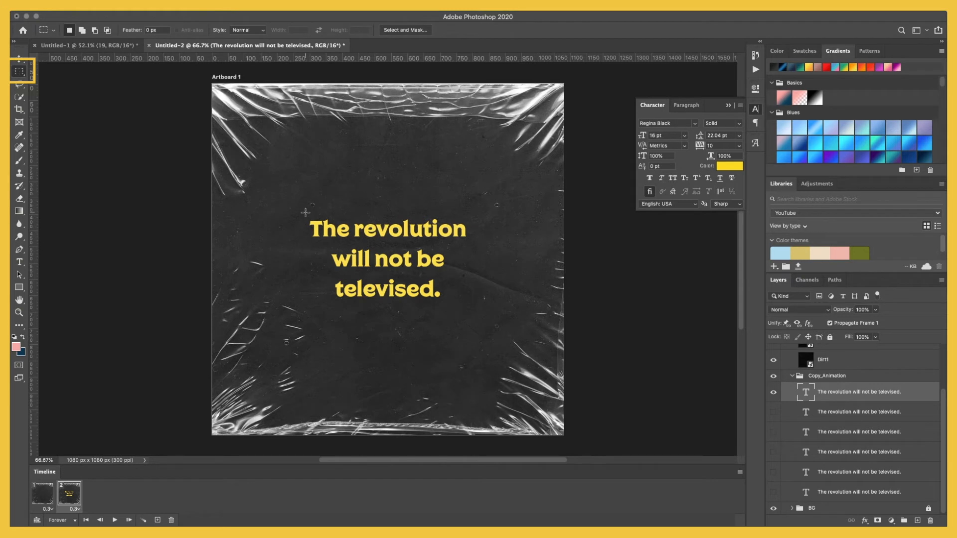
drag(302, 214, 352, 242)
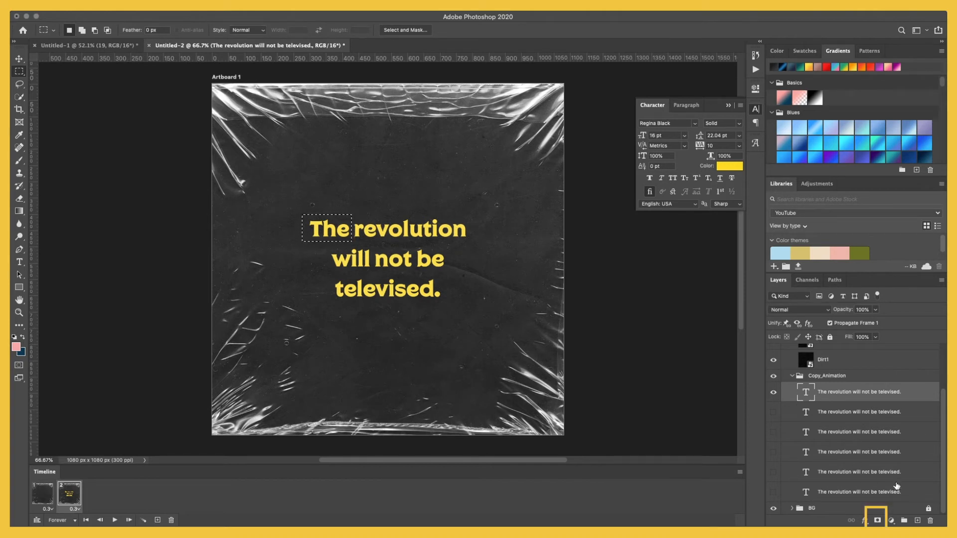
click(875, 521)
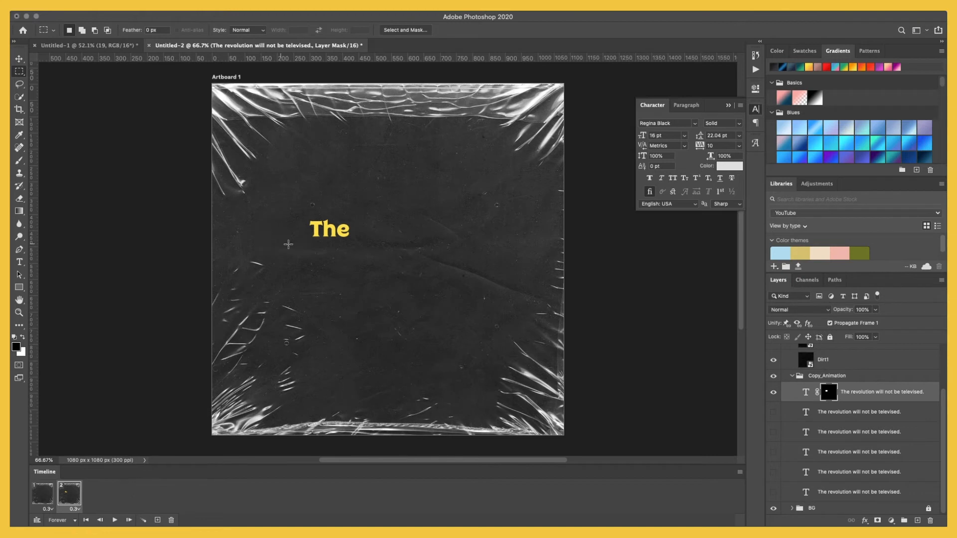
Add a third frame that shows the second text layer instead of the first, masked to "The revolution"
click(157, 521)
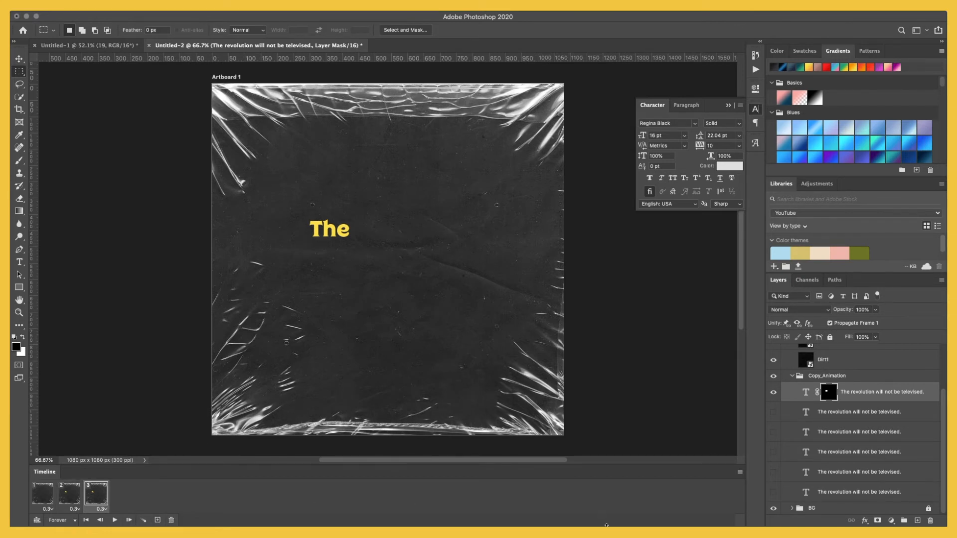
click(774, 393)
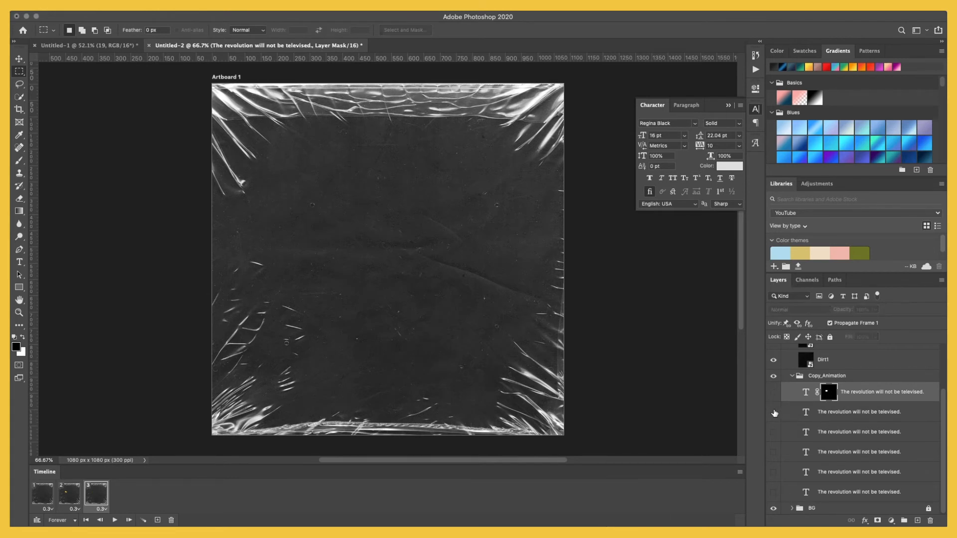
click(774, 413)
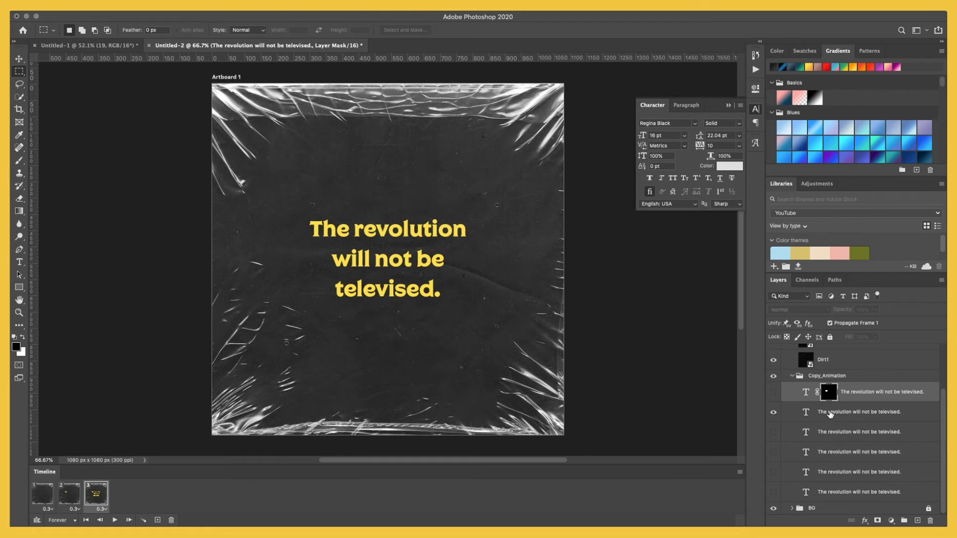
click(830, 414)
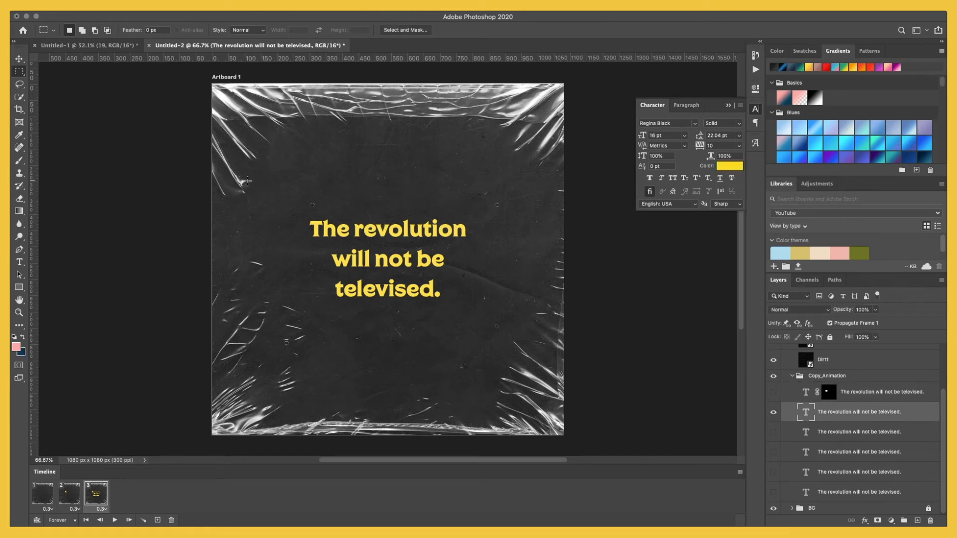
drag(304, 218, 474, 243)
click(876, 521)
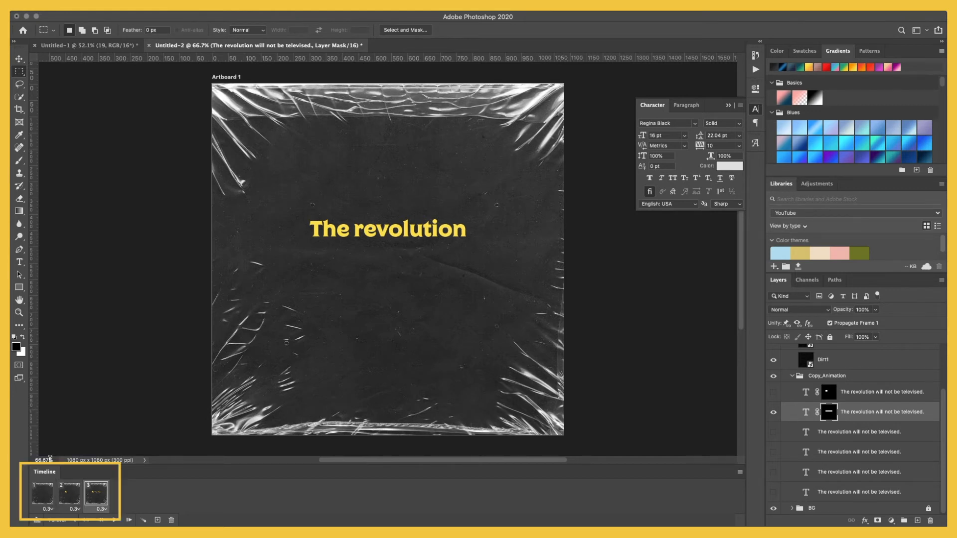
Try showing the bottommost text layer from frame 1, undo that visibility change, and return to frame 3
click(45, 494)
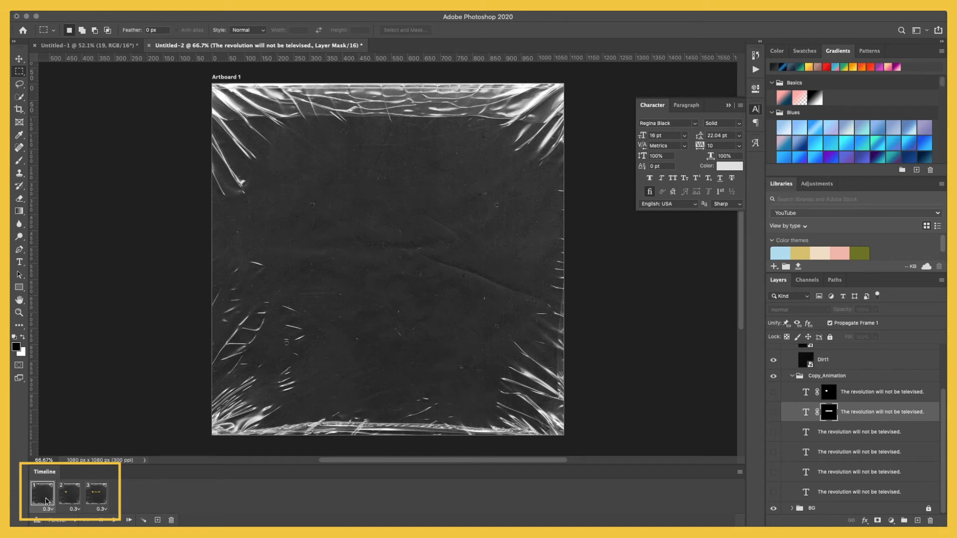
click(773, 492)
scroll(97, 378, right, 2)
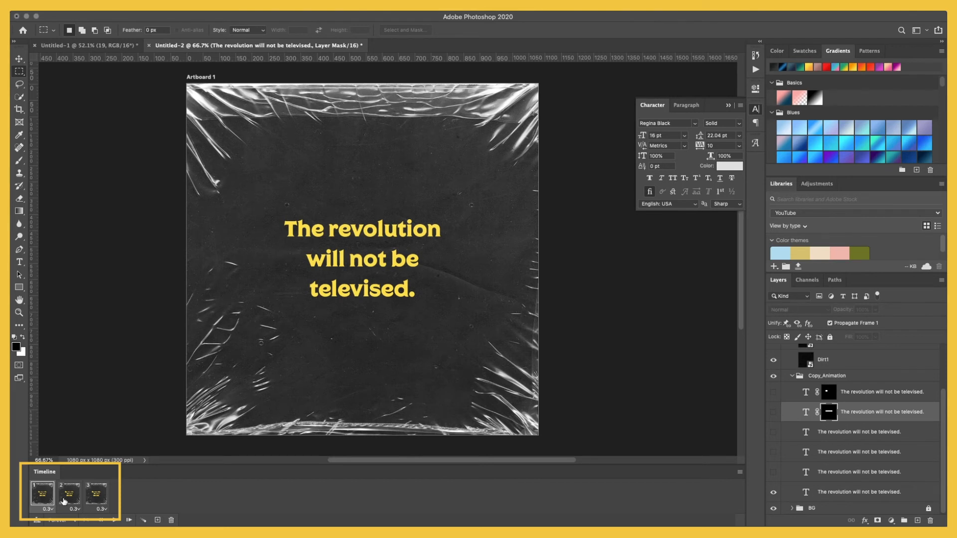
key(ctrl+z)
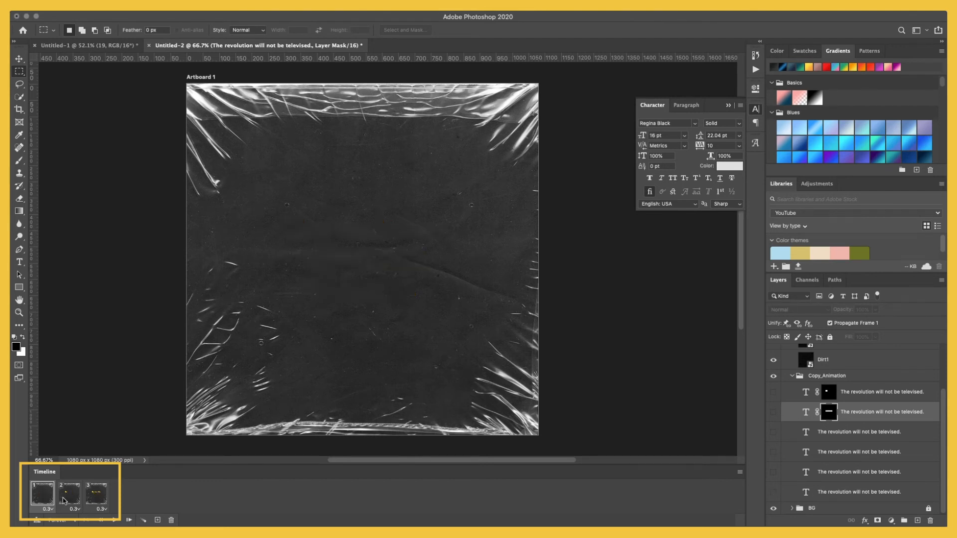
click(96, 495)
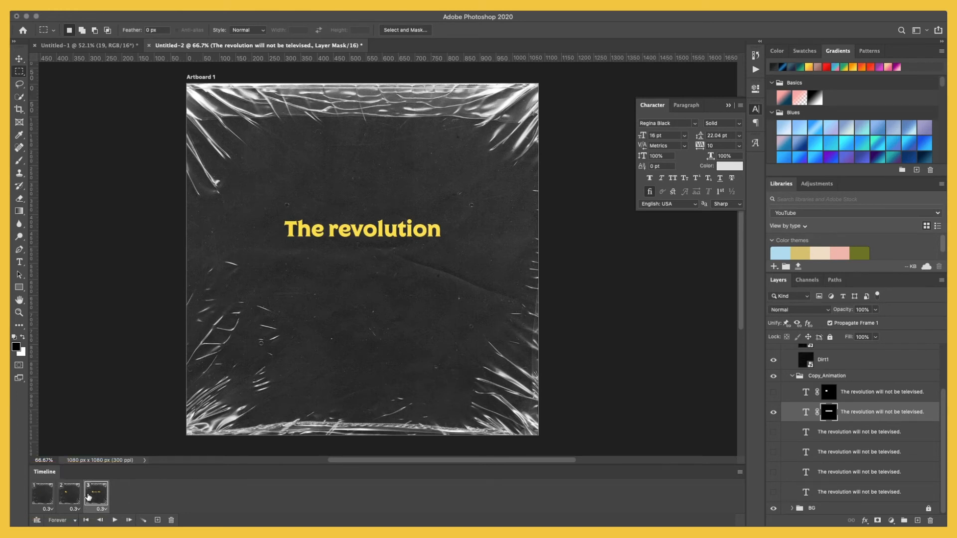
Add a fourth frame that shows the third text layer instead of the second, masked to "The revolution will"
click(157, 520)
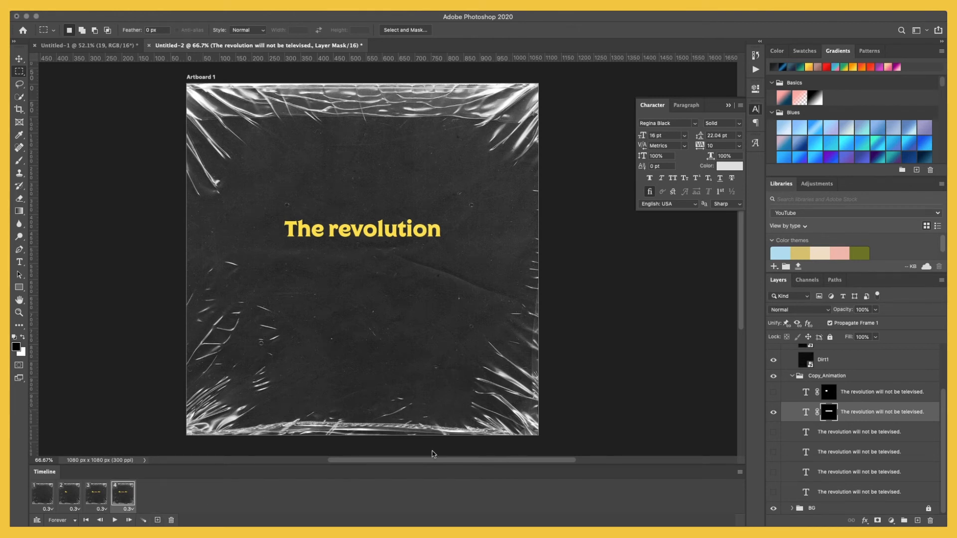
click(773, 412)
click(773, 432)
click(833, 433)
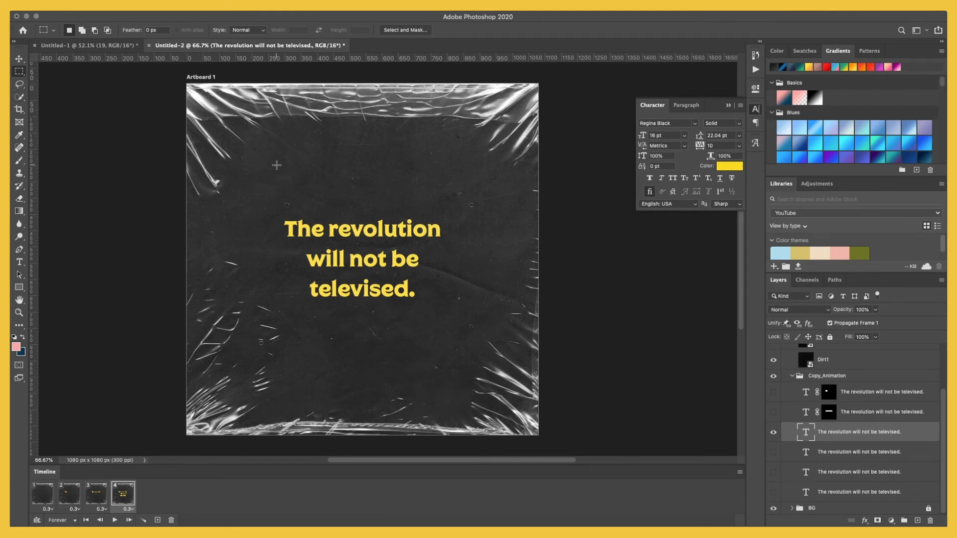
drag(273, 215, 447, 243)
key(shift)
drag(321, 240, 347, 273)
click(877, 520)
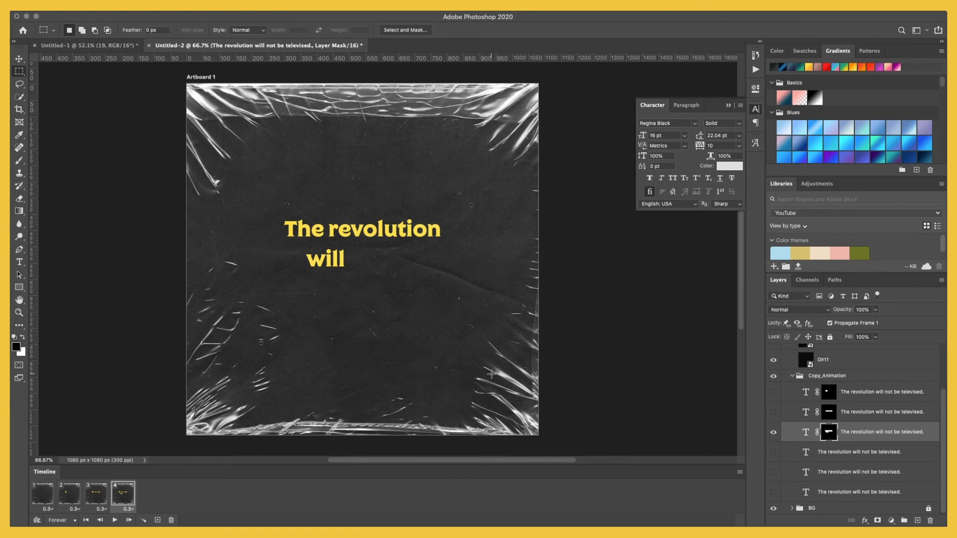
Add a fifth frame that shows the fourth text layer instead of the third, masked to "The revolution will not"
click(157, 520)
click(773, 432)
click(774, 452)
click(797, 452)
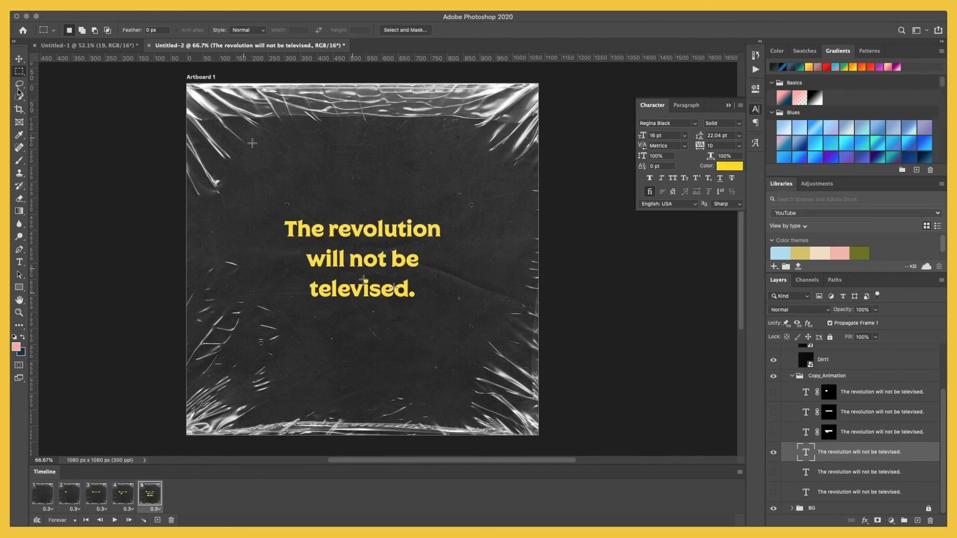
drag(274, 208, 446, 242)
drag(290, 236, 389, 274)
click(877, 520)
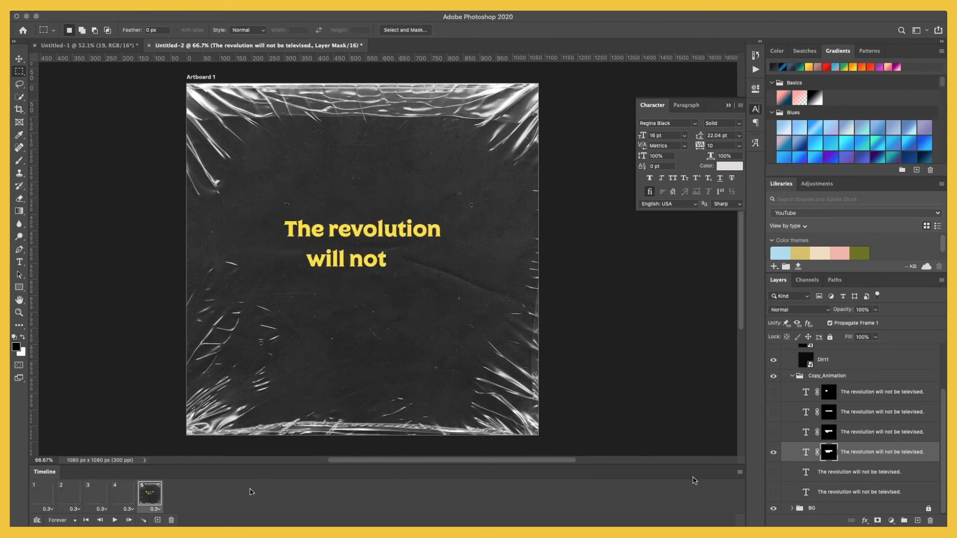
Add a sixth frame that shows the fifth text layer instead of the fourth, masked to "The revolution will not be"
click(158, 519)
click(773, 452)
click(774, 472)
click(797, 471)
drag(260, 209, 348, 215)
drag(420, 221, 451, 278)
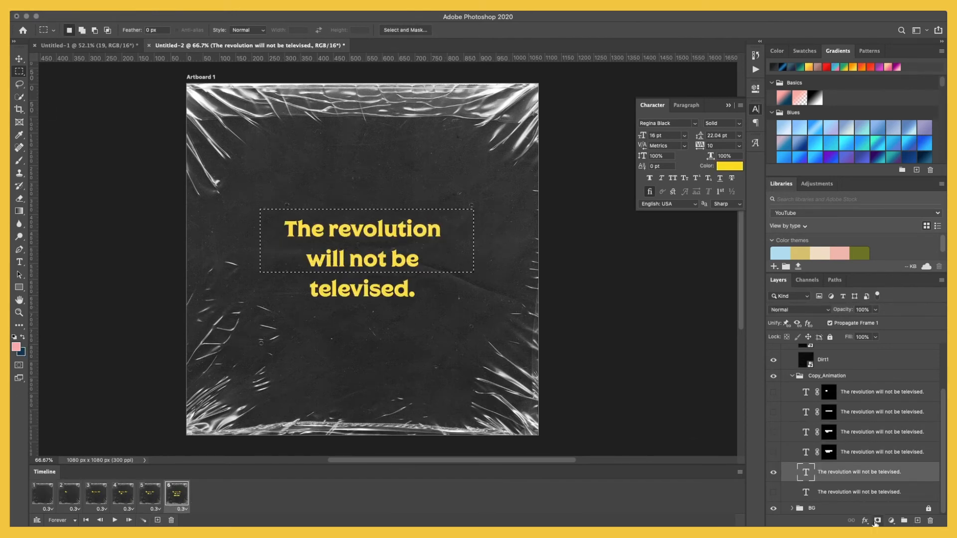
click(877, 520)
Add a seventh frame that shows the unmasked bottommost text layer instead of the fifth, with a 2-second delay
click(158, 520)
click(773, 472)
click(774, 491)
click(209, 508)
click(211, 505)
click(210, 509)
click(226, 467)
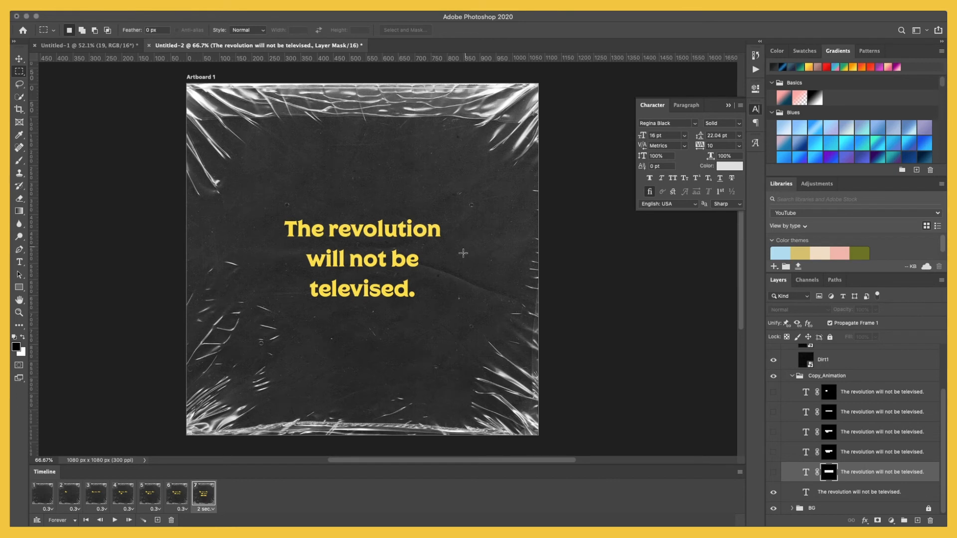
Play the animation from the first frame to check the word-by-word text reveal, and stop playback
click(52, 496)
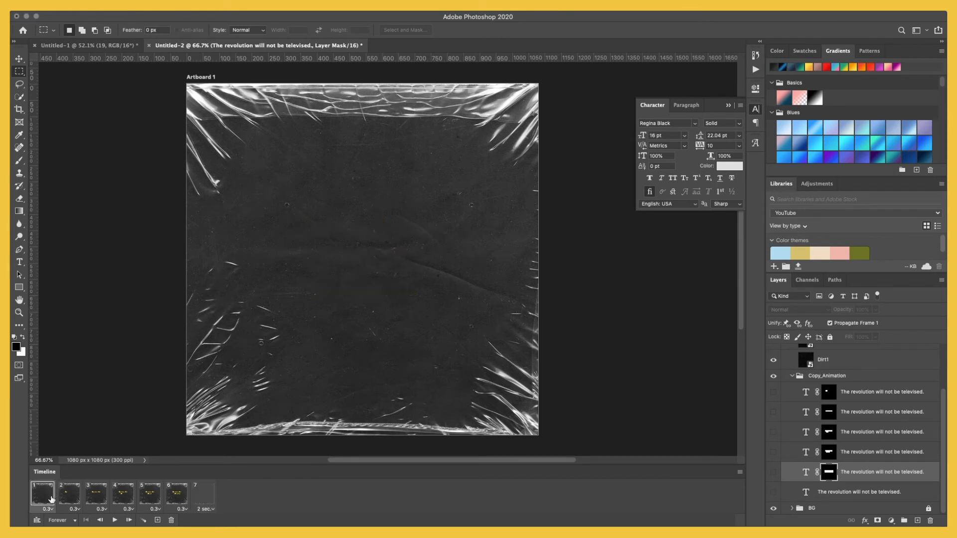
click(116, 521)
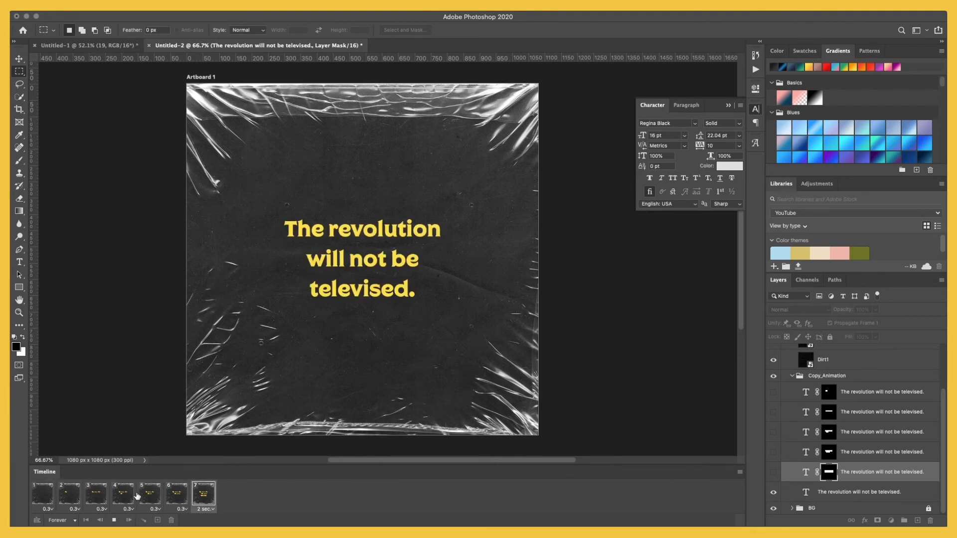
click(114, 520)
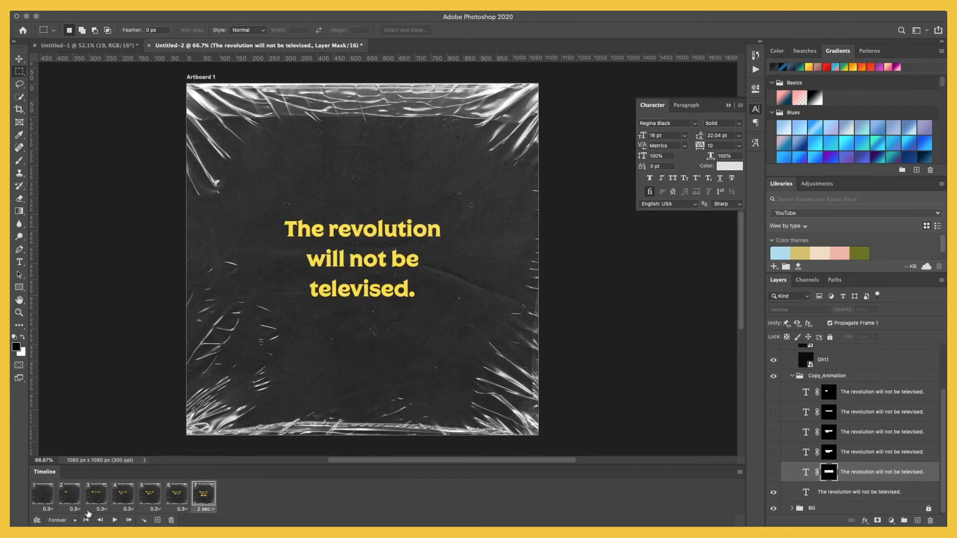
Collapse the Copy_Animation group and make frame 2 show the Dirt2 layer instead of Dirt1
click(46, 501)
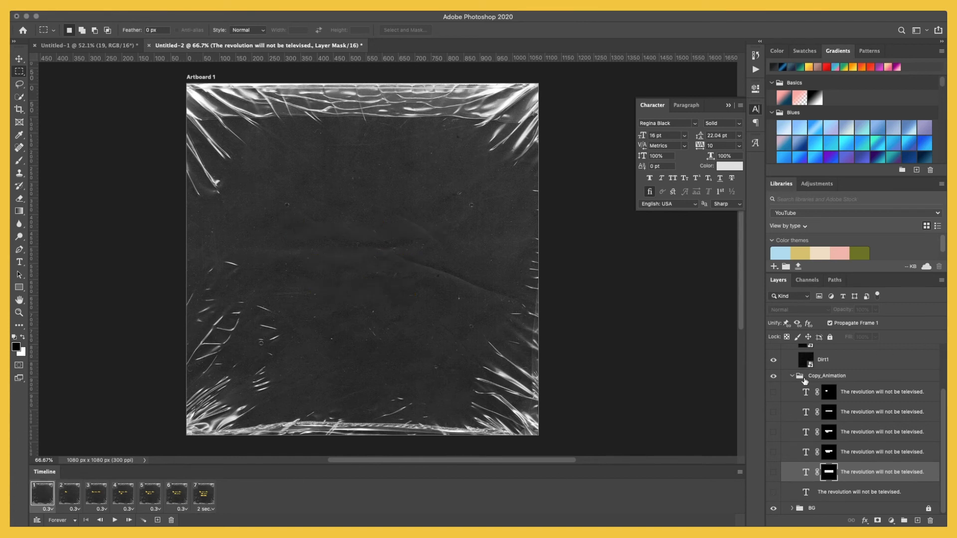
click(790, 379)
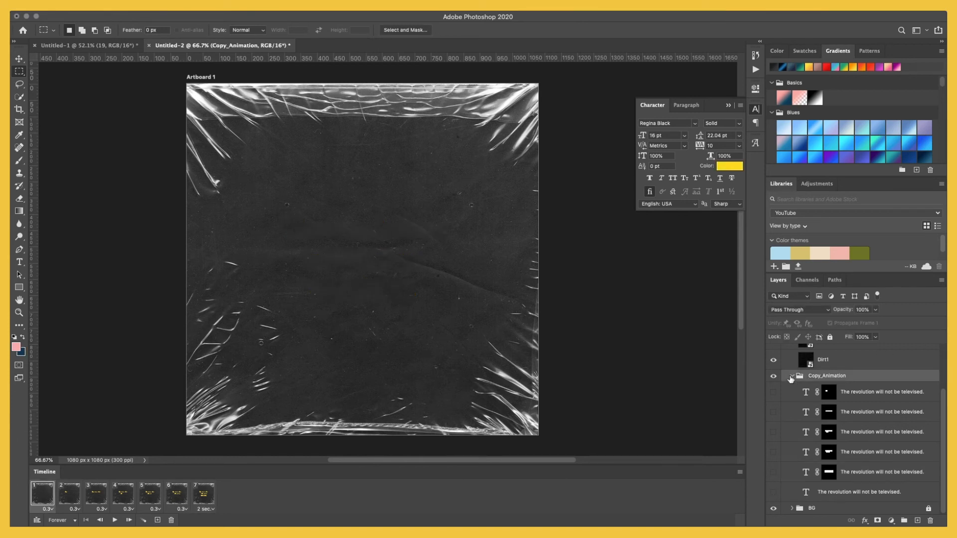
click(792, 378)
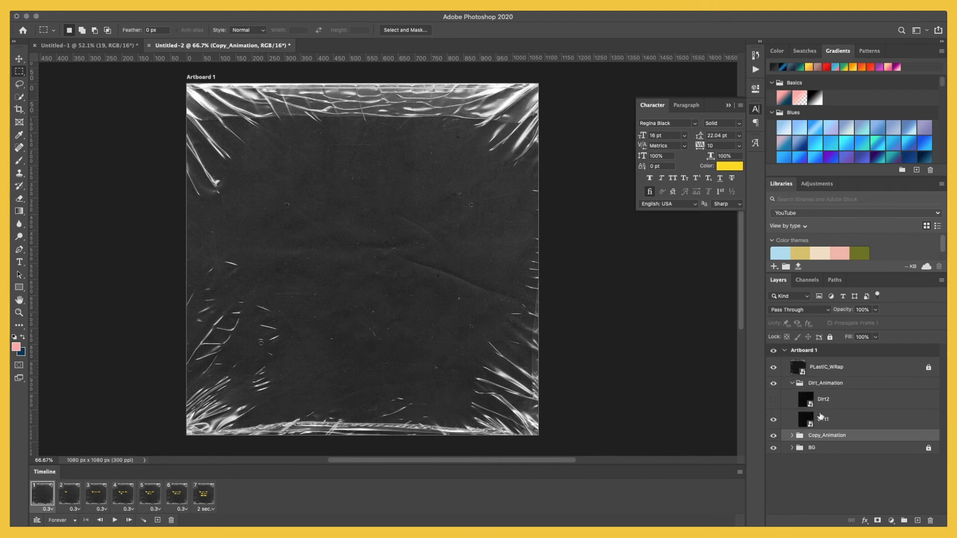
click(855, 423)
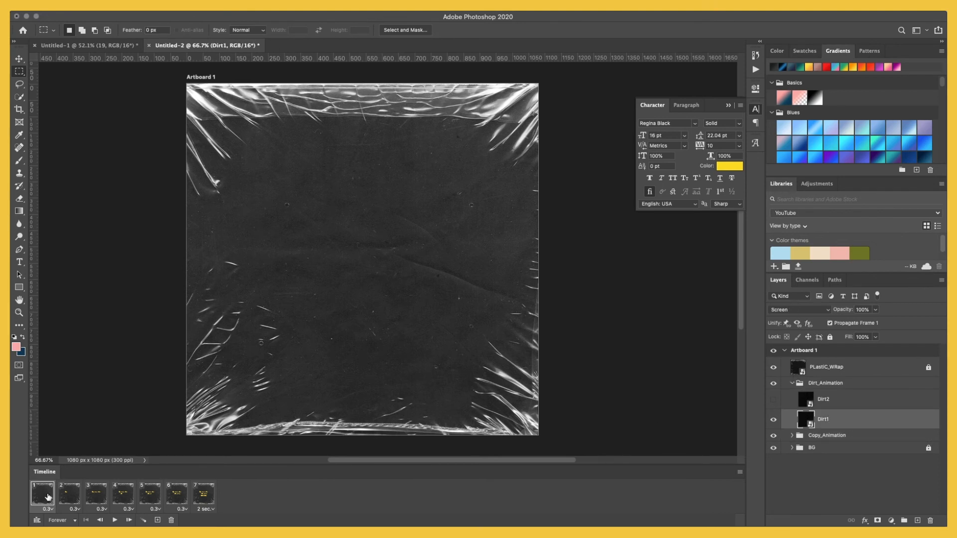
click(68, 494)
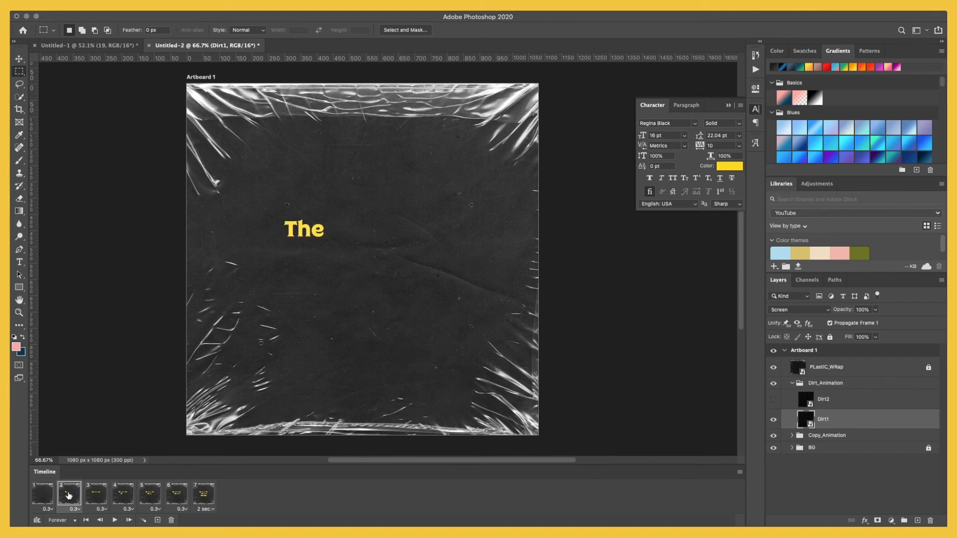
click(42, 497)
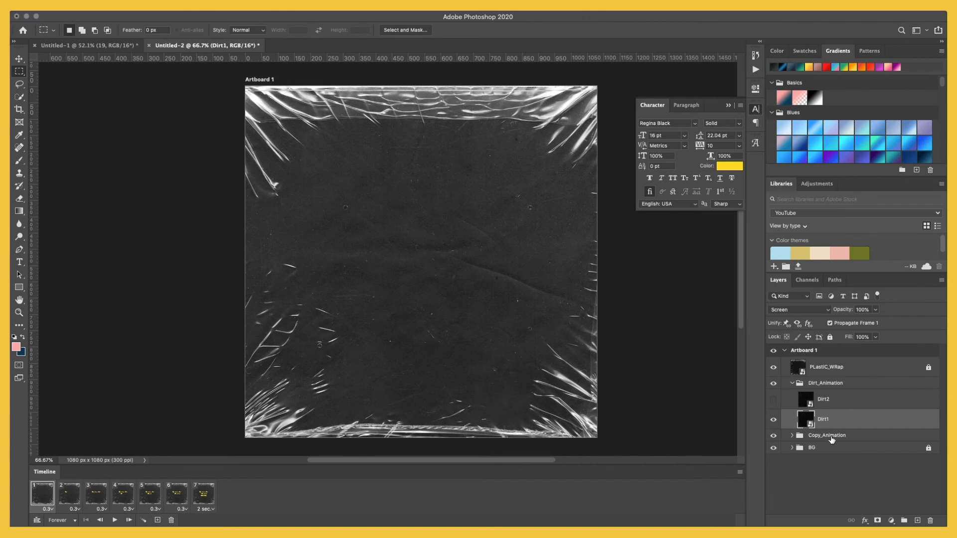
click(77, 497)
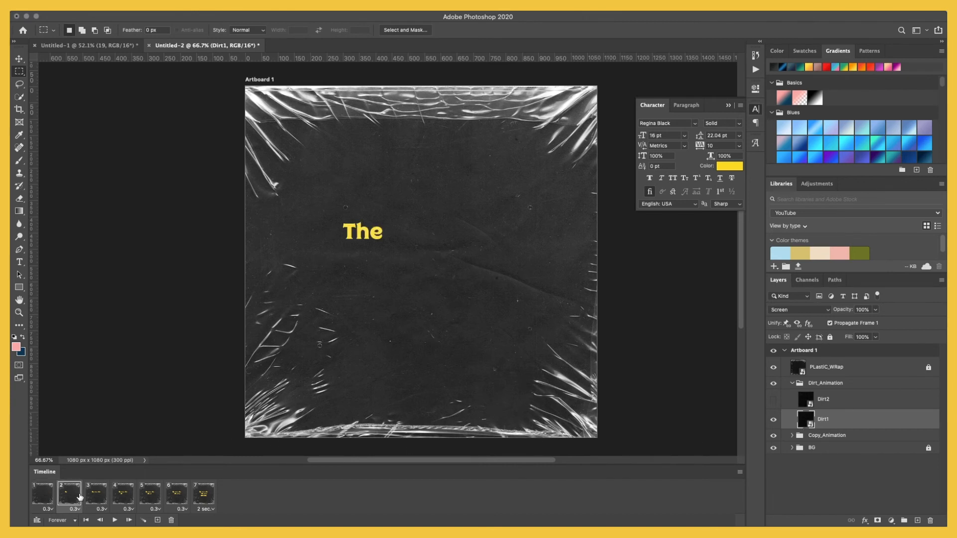
click(774, 420)
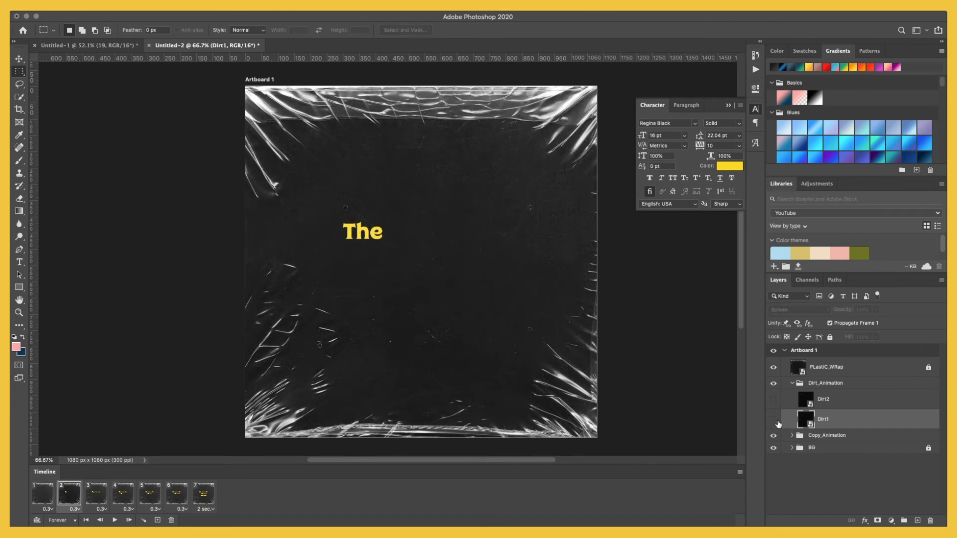
click(774, 401)
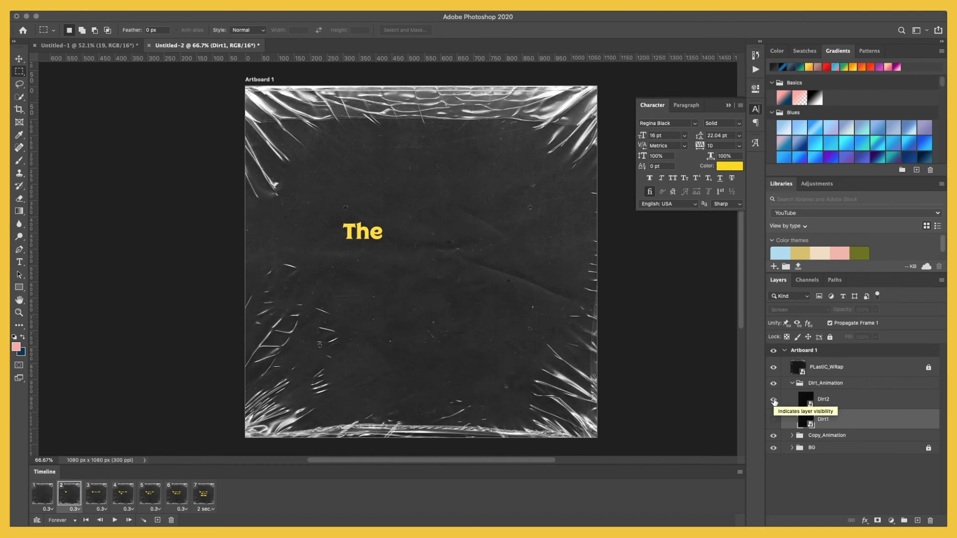
Hide Dirt1 and show Dirt2 in frames 4 and 6, leaving frames 3 and 5 on Dirt1
click(94, 495)
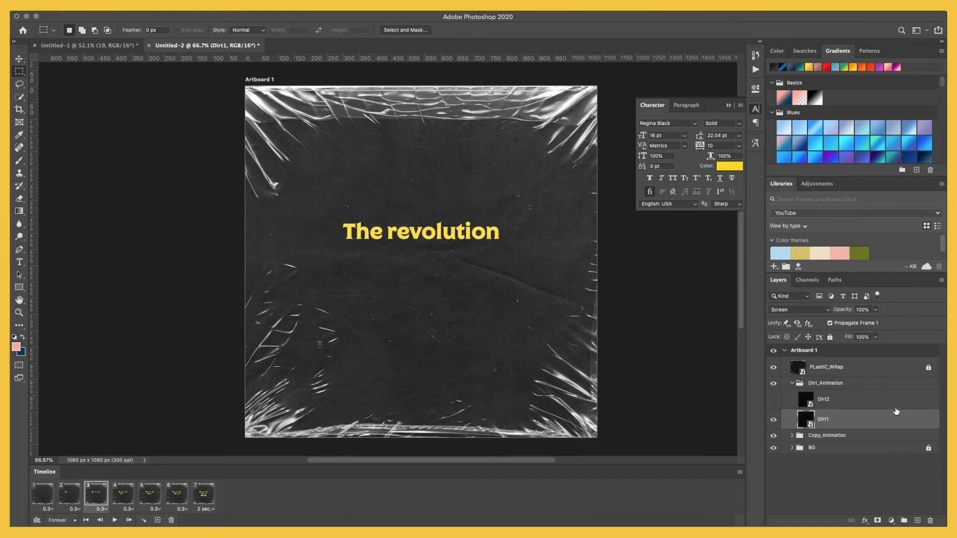
click(119, 495)
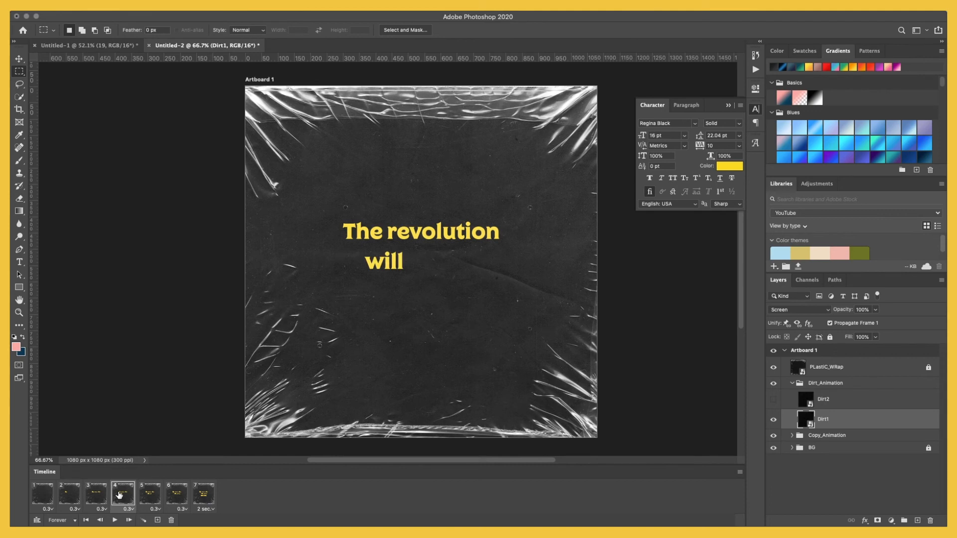
click(774, 420)
click(773, 400)
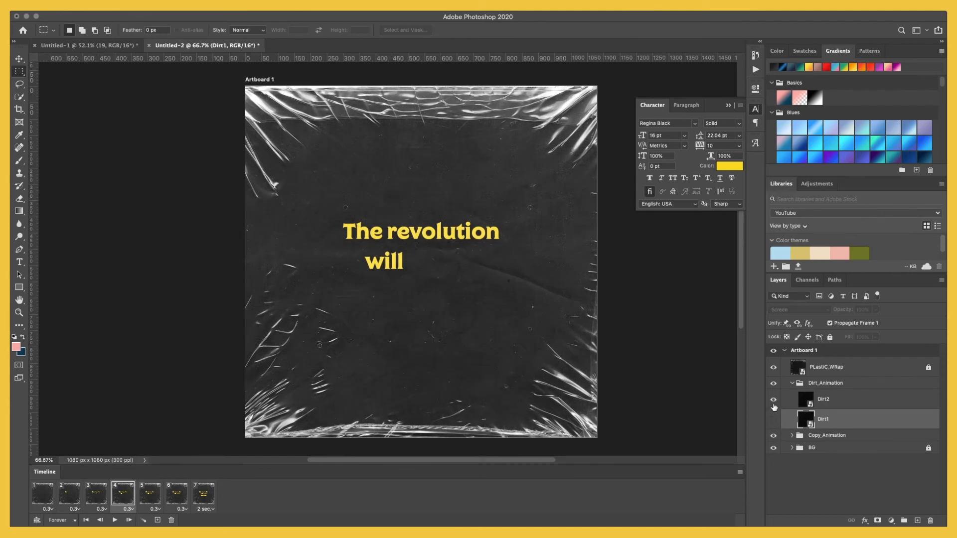
click(140, 491)
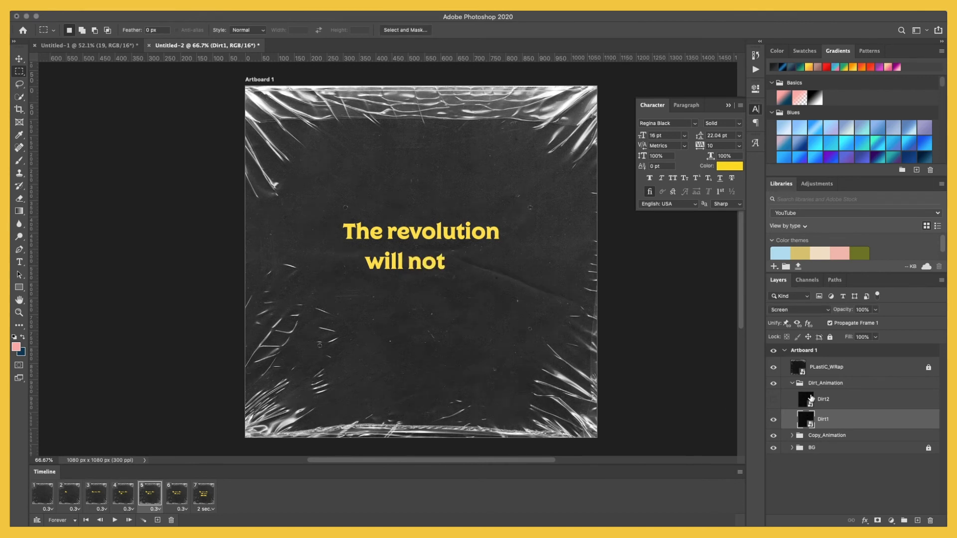
click(184, 495)
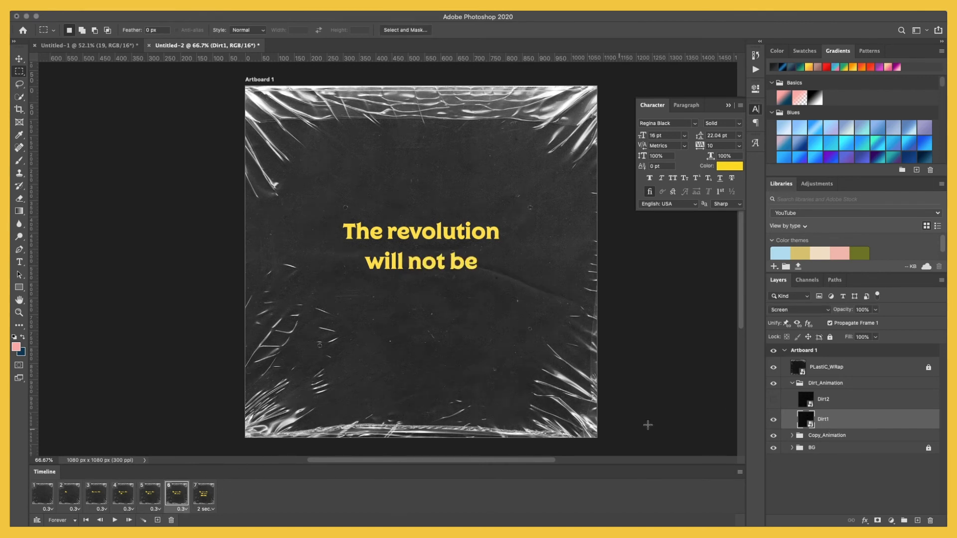
click(773, 420)
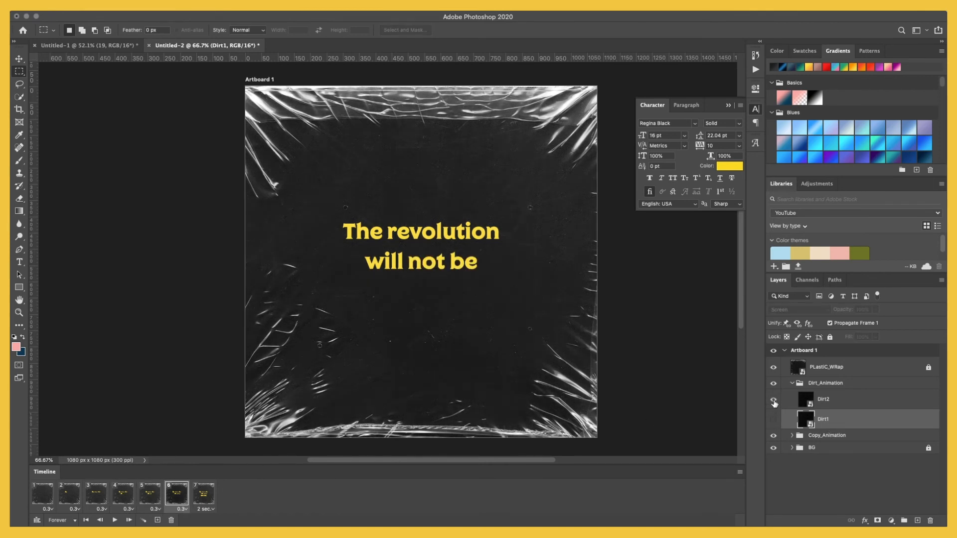
click(774, 402)
Rewind to the first frame and play the animation to check the alternating dirt texture, and stop playback
click(207, 498)
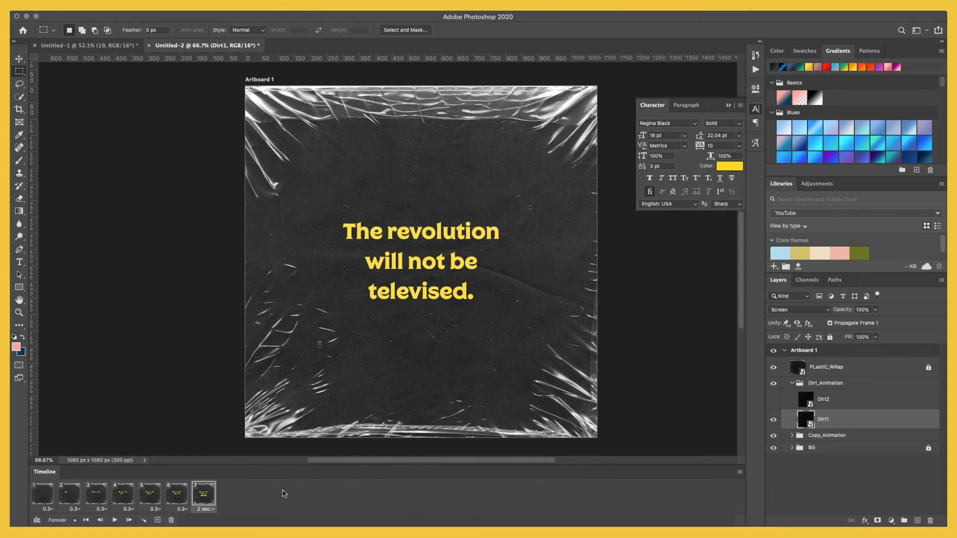
click(86, 520)
click(116, 520)
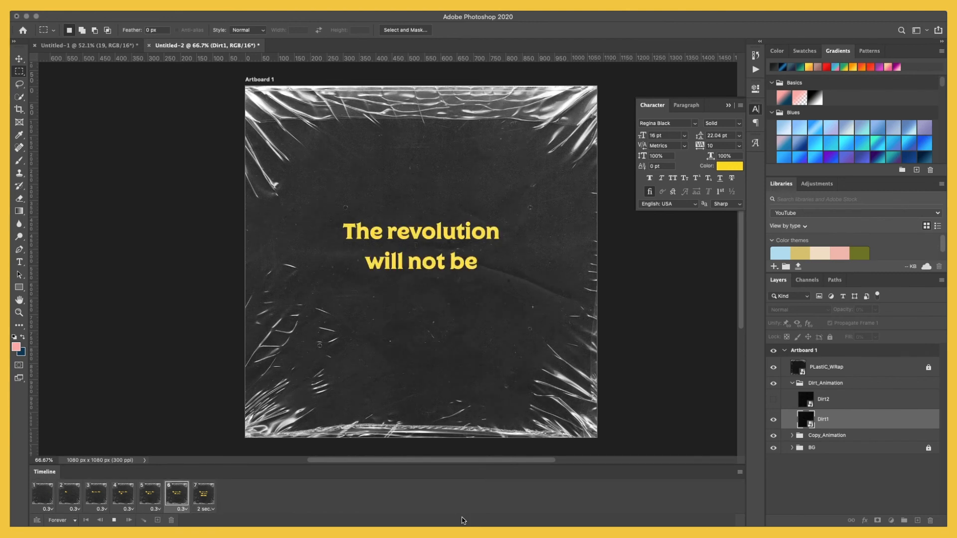
click(114, 520)
Set the delay of frame 7 to 0.3 seconds
click(202, 500)
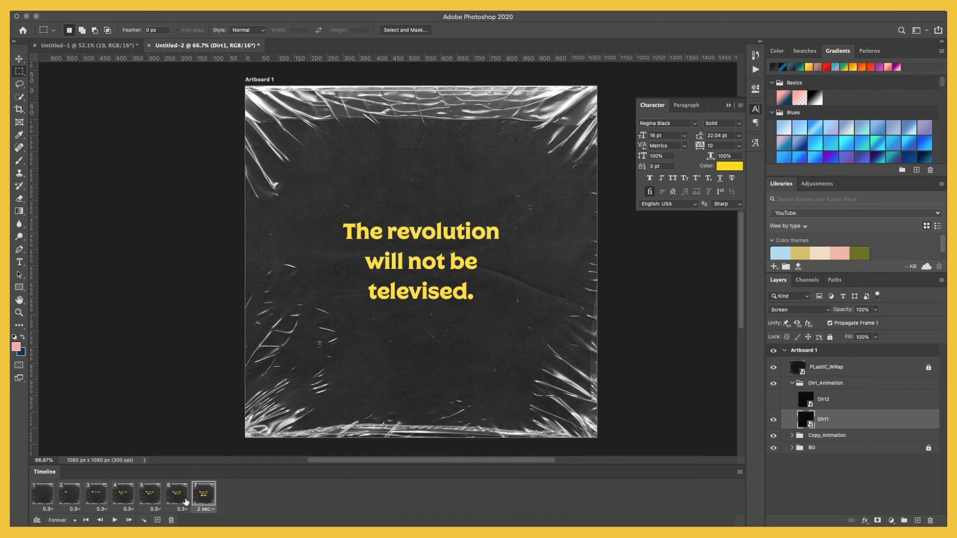
click(206, 509)
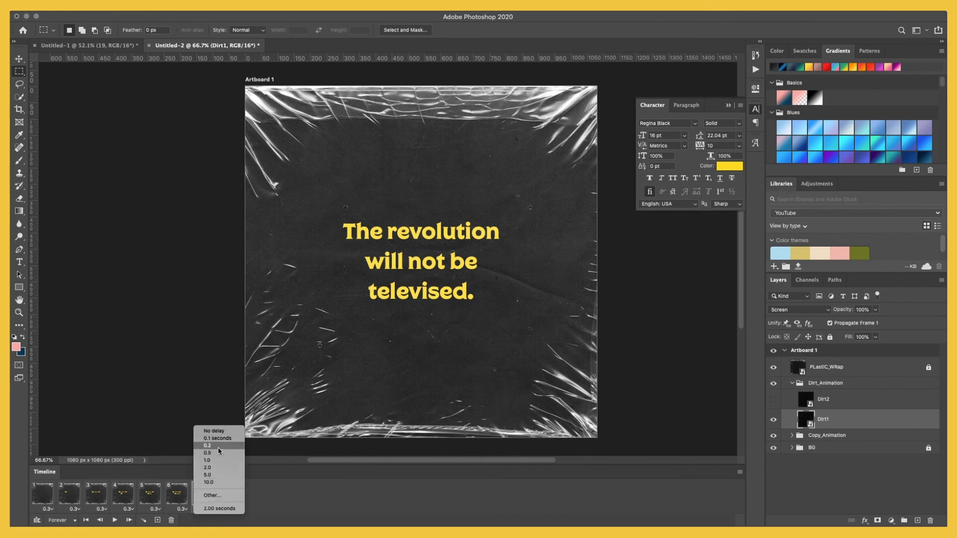
click(212, 495)
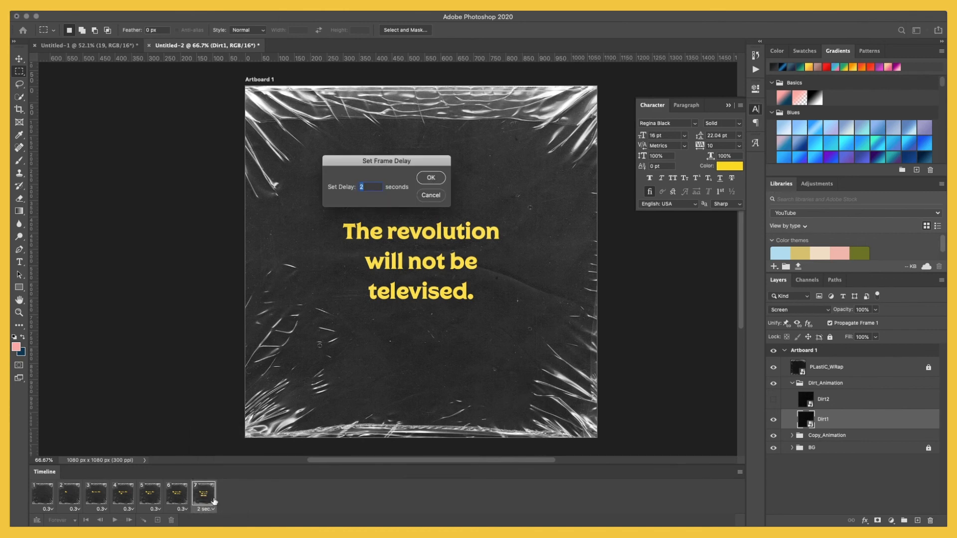
text(0.3)
key(Return)
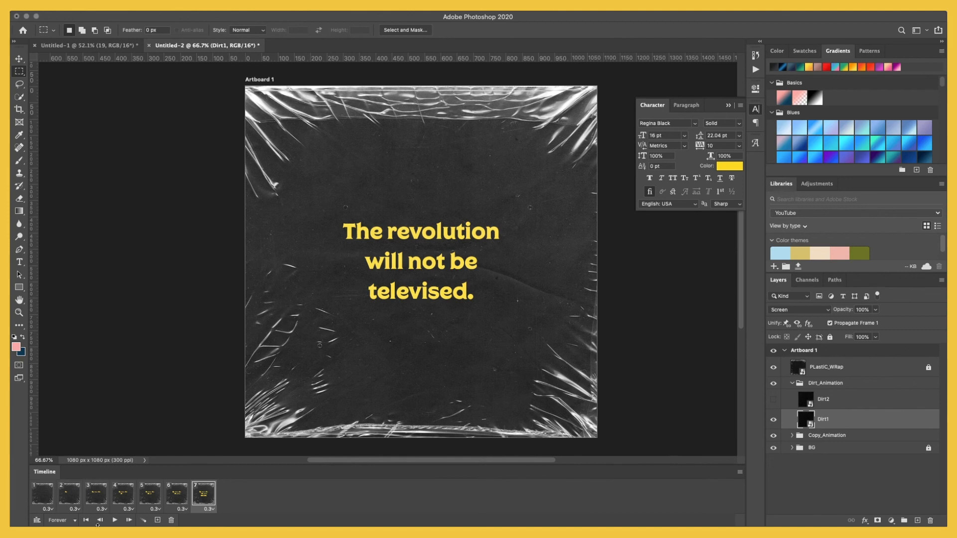
Duplicate frame 7 six times to extend the animation to 13 frames, and reselect frame 7
click(175, 497)
click(208, 499)
click(157, 520)
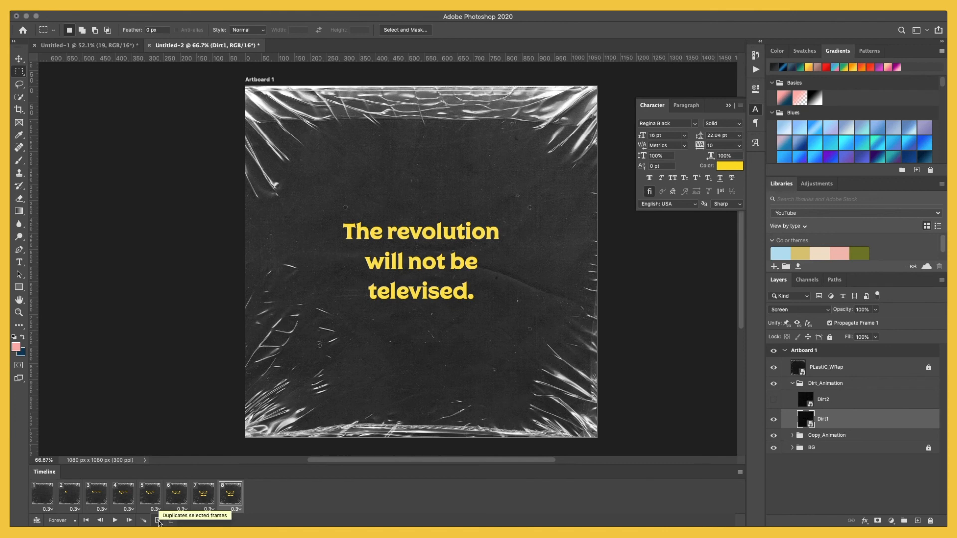
click(158, 520)
click(158, 521)
click(157, 520)
click(157, 520)
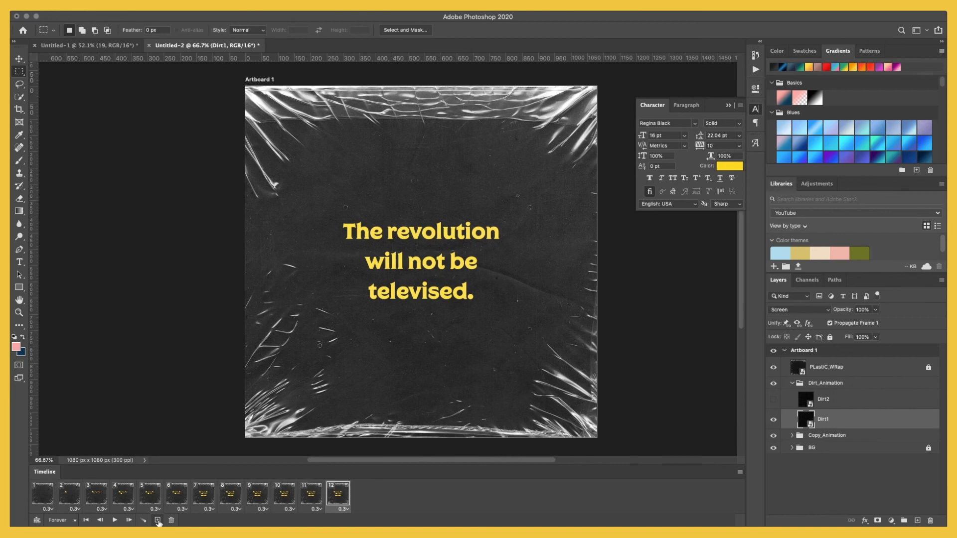
click(157, 520)
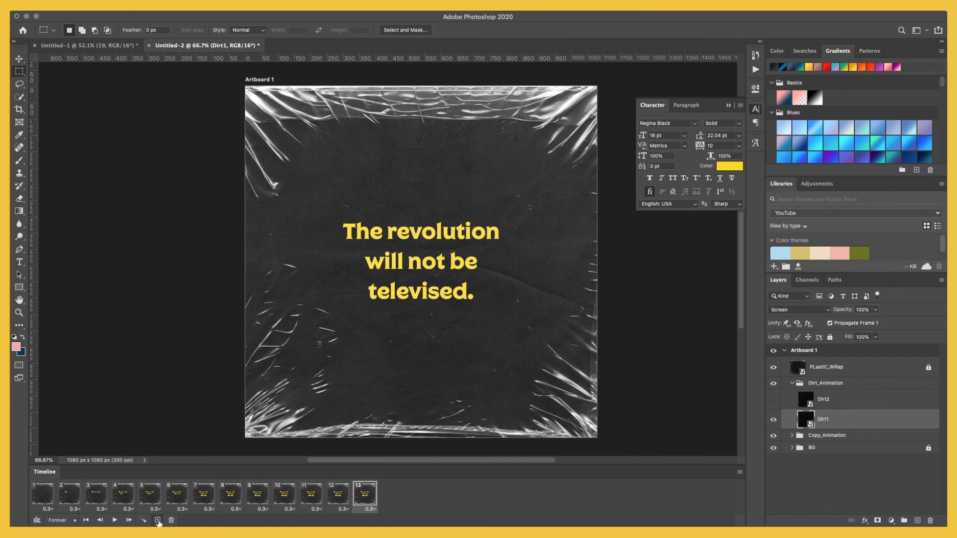
click(176, 494)
click(202, 495)
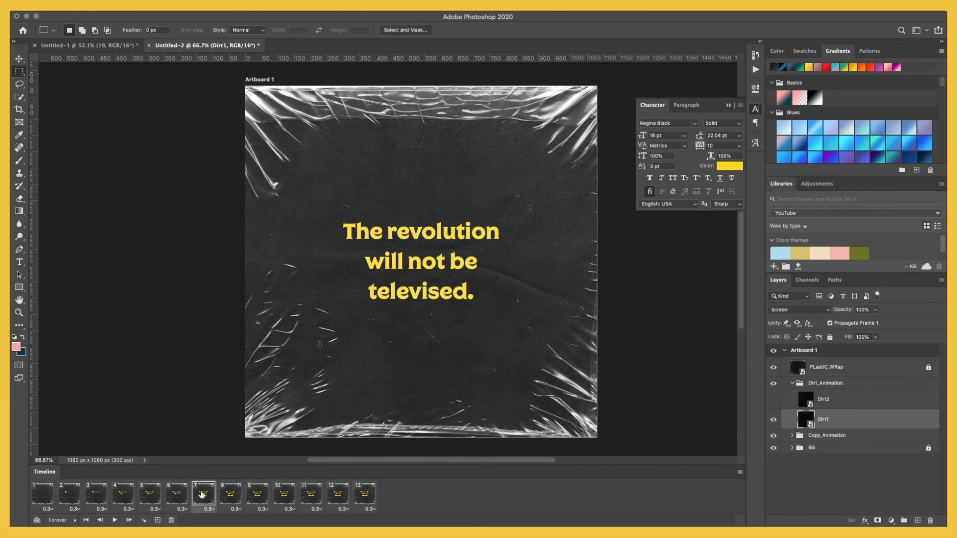
Hide Dirt1 and show Dirt2 in frames 8, 10 and 12, leaving frames 9, 11 and 13 on Dirt1
click(229, 497)
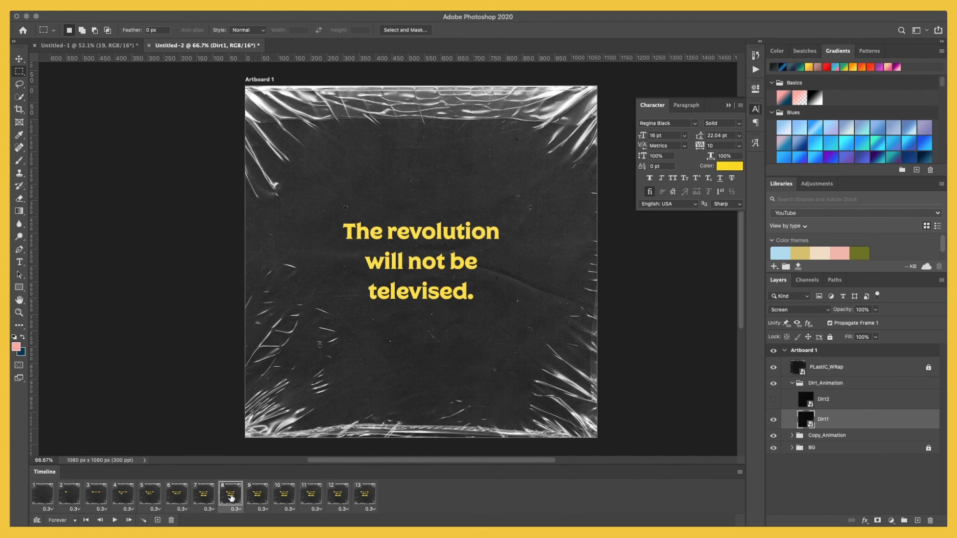
click(773, 419)
click(773, 400)
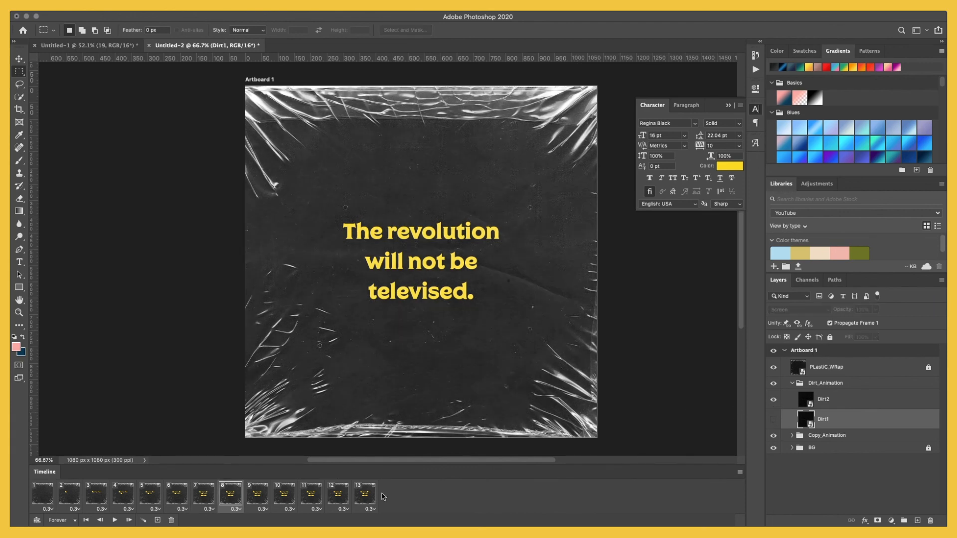
click(257, 496)
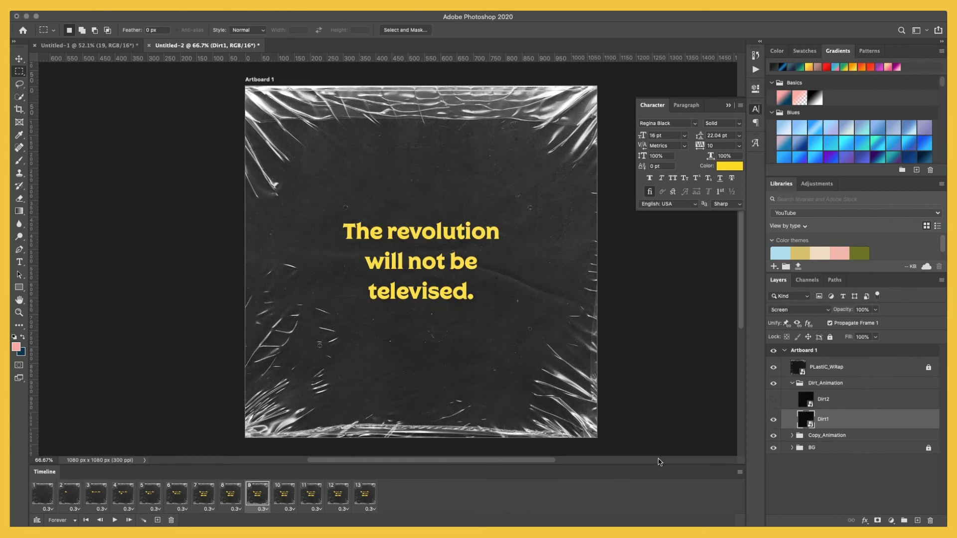
click(285, 494)
click(773, 419)
click(773, 399)
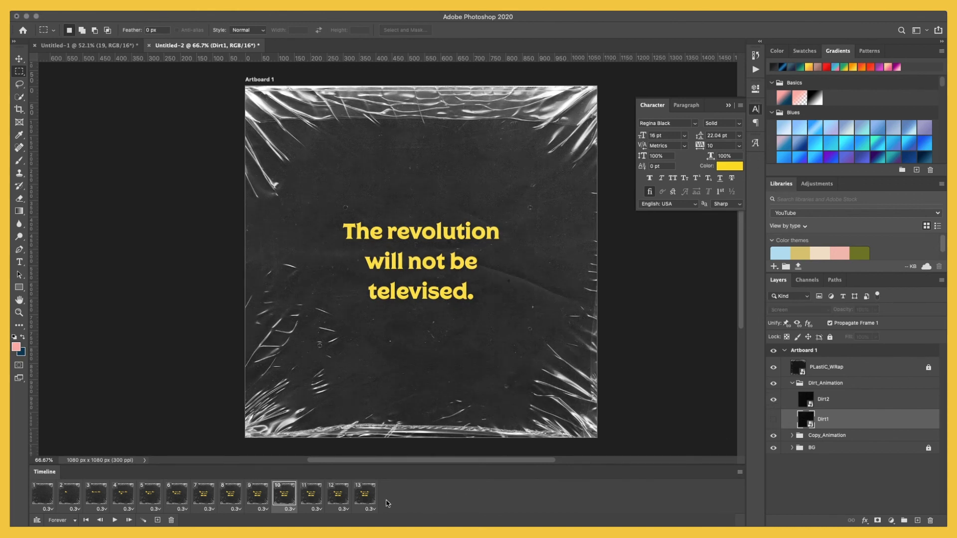
click(311, 499)
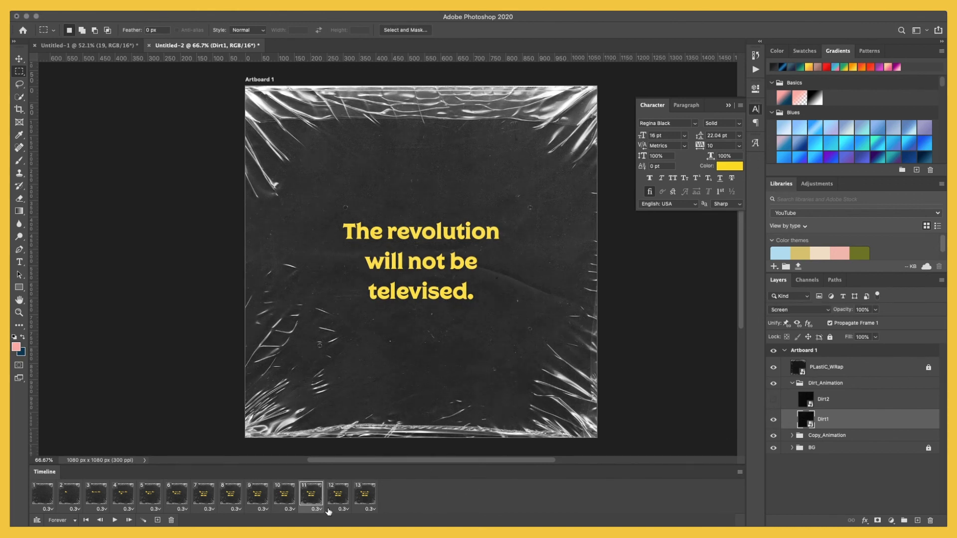
click(338, 495)
click(773, 399)
click(773, 419)
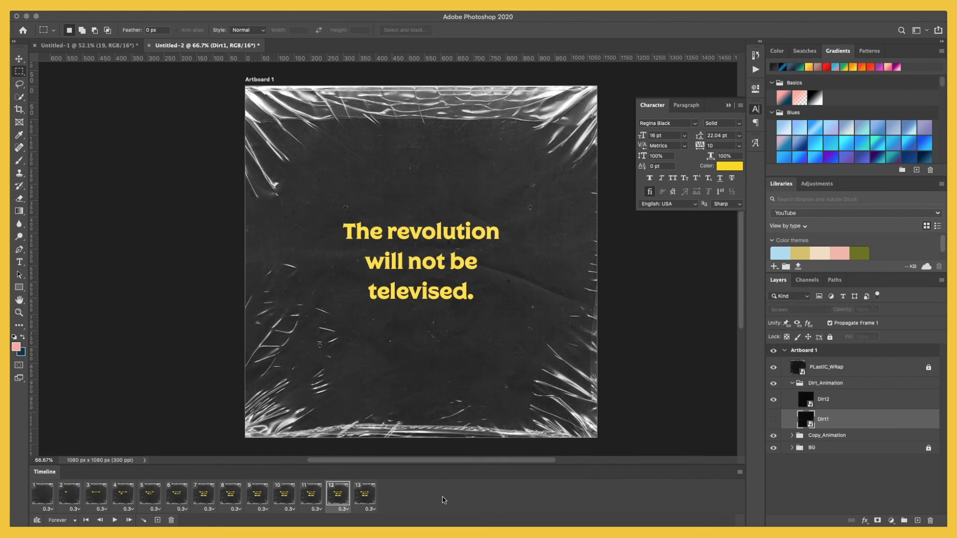
click(371, 498)
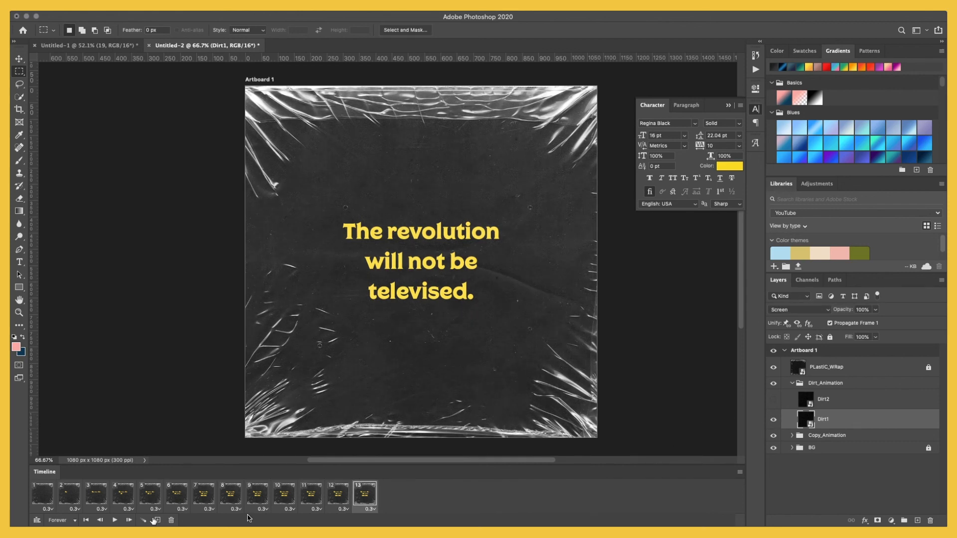
Play the extended animation from frame 1 to check its text timing and texture, stop playback, and select frame 9
click(45, 496)
click(114, 521)
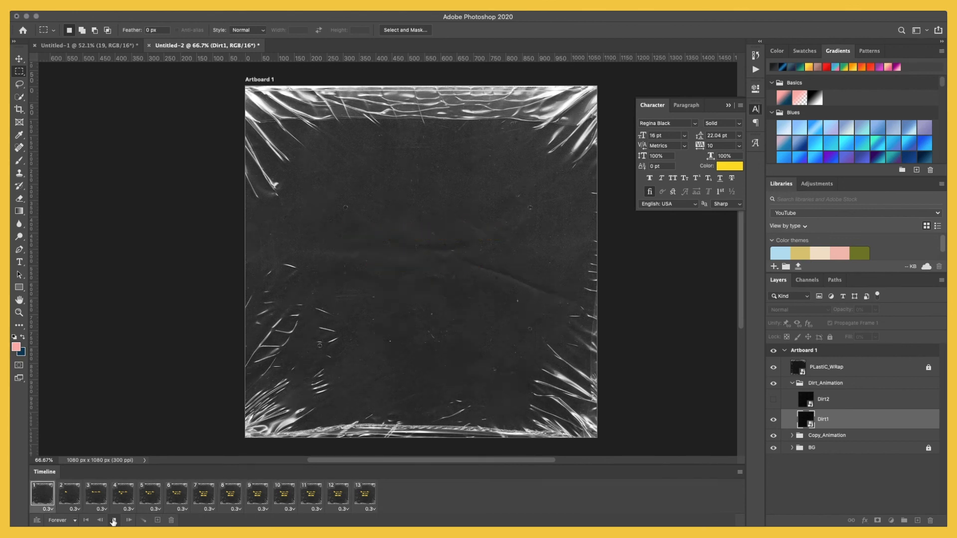
click(114, 521)
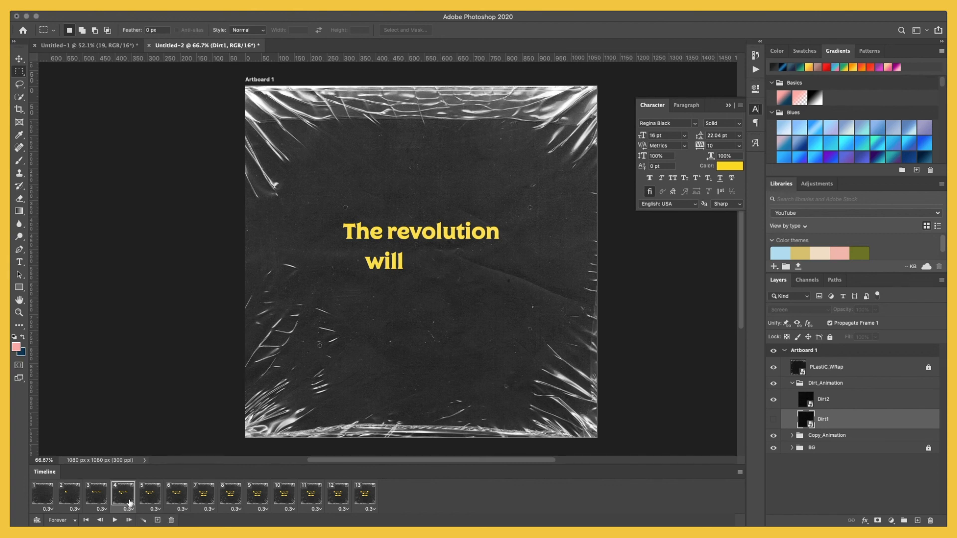
click(263, 496)
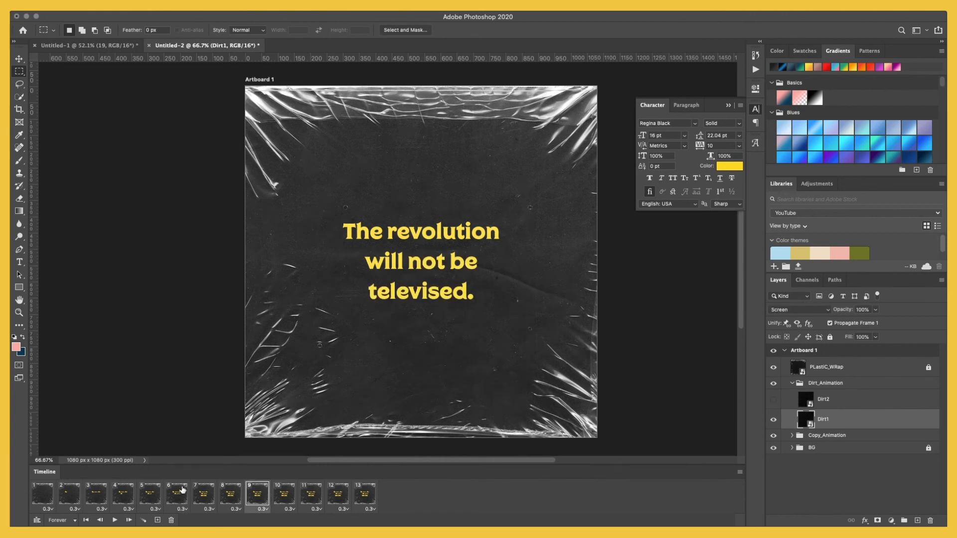
Set the delay of frame 3 to 0.5 seconds and play the animation from the first frame
click(95, 498)
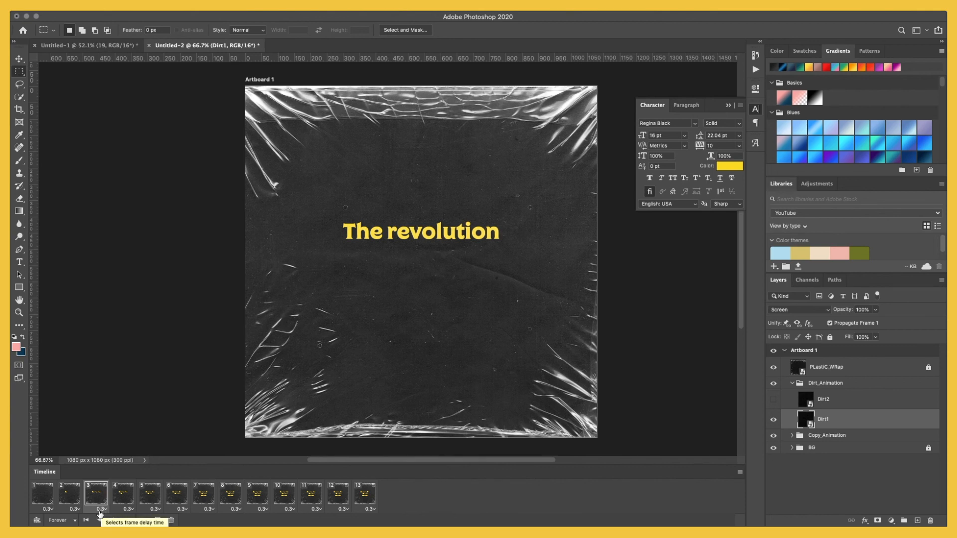
click(101, 509)
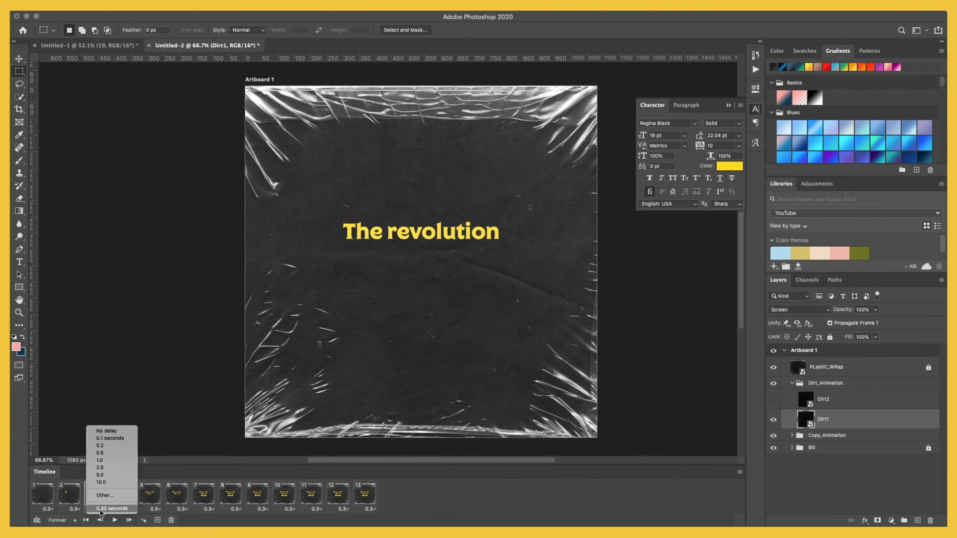
click(103, 453)
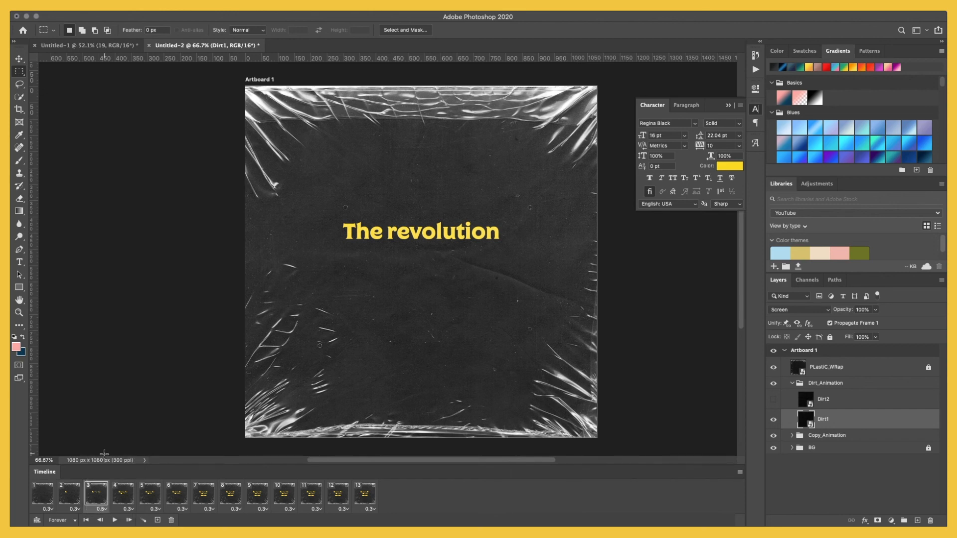
click(44, 493)
click(114, 520)
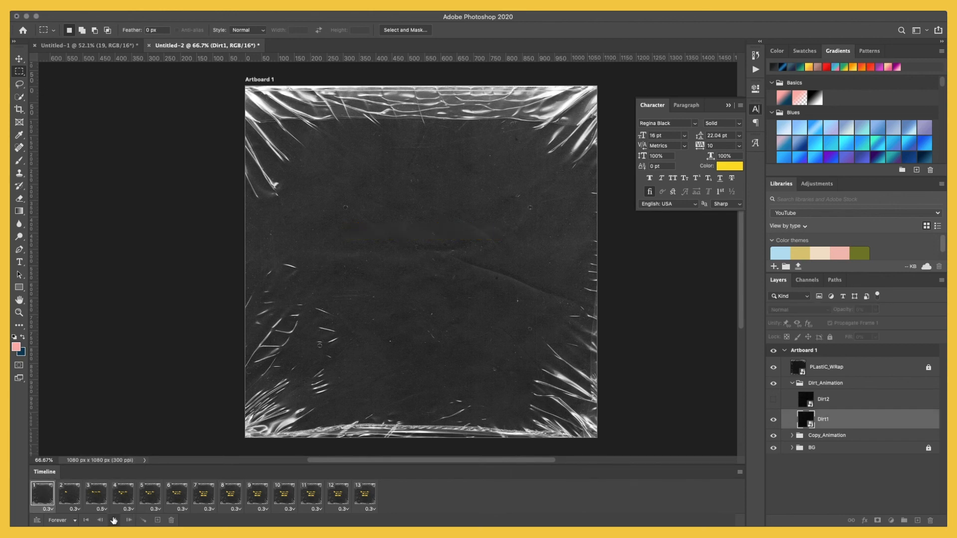